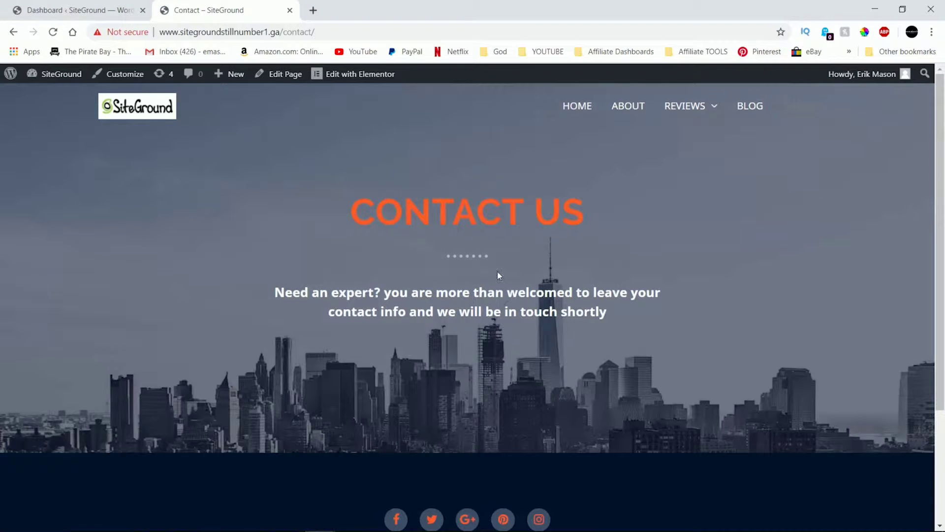
# Open the live Contact page in the Elementor editor from the admin bar.
pyautogui.scroll(-3, 579, 226)
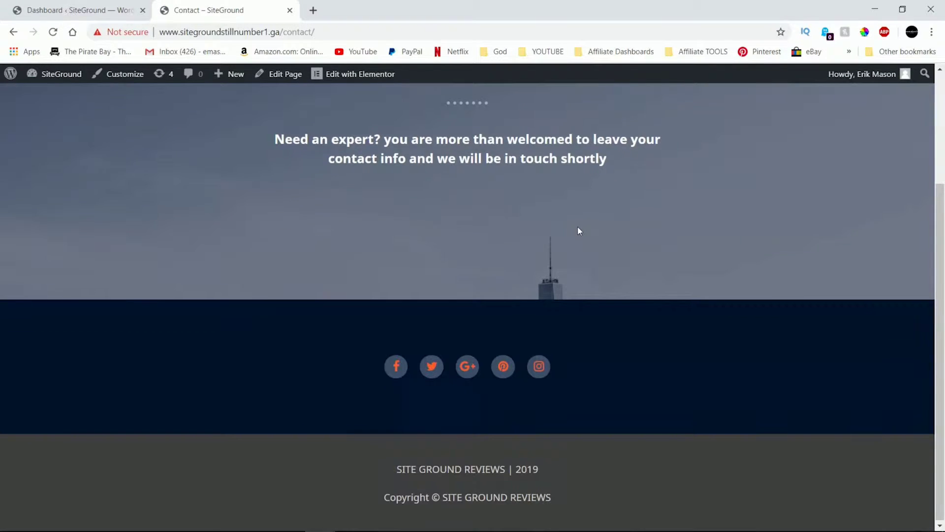
pyautogui.scroll(3, 578, 226)
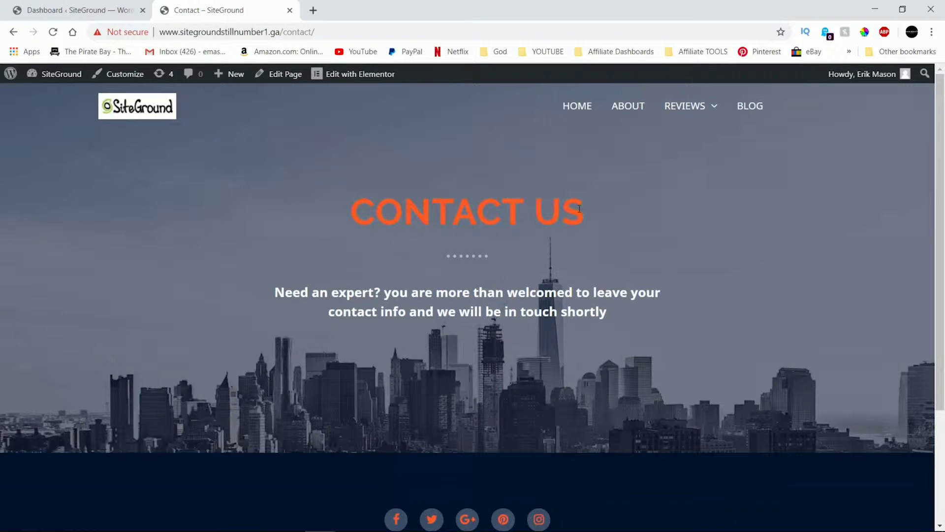
pyautogui.click(338, 78)
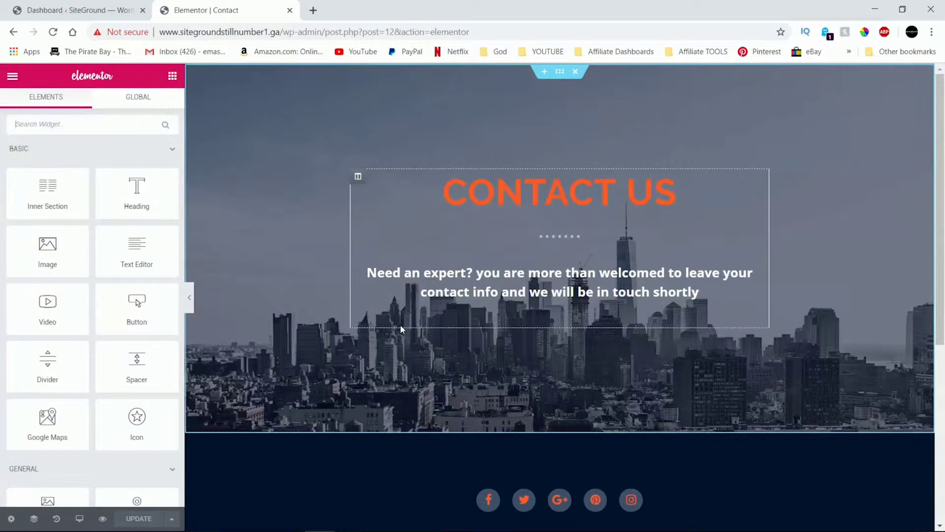
# Open the template library's Pages tab and search 'cont' to list contact page designs.
pyautogui.scroll(-6, 400, 324)
pyautogui.click(575, 339)
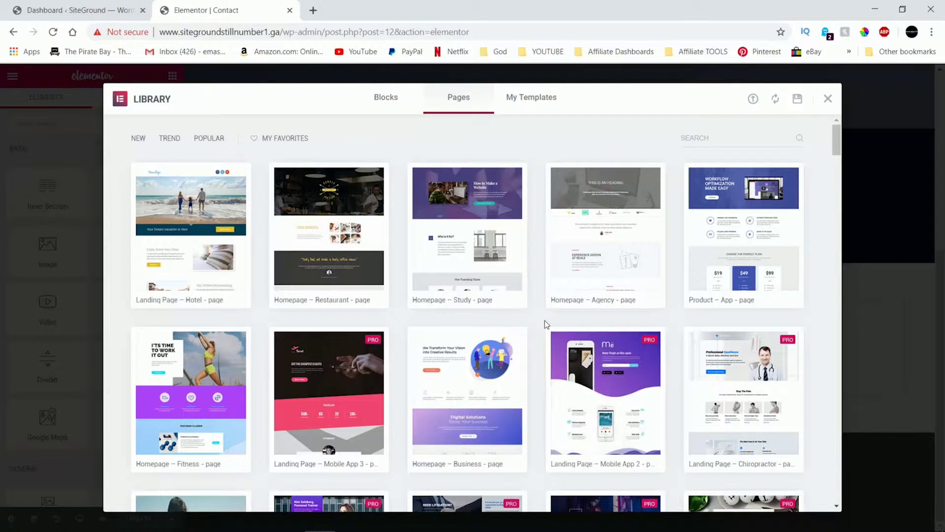
pyautogui.click(730, 138)
pyautogui.write('contact')
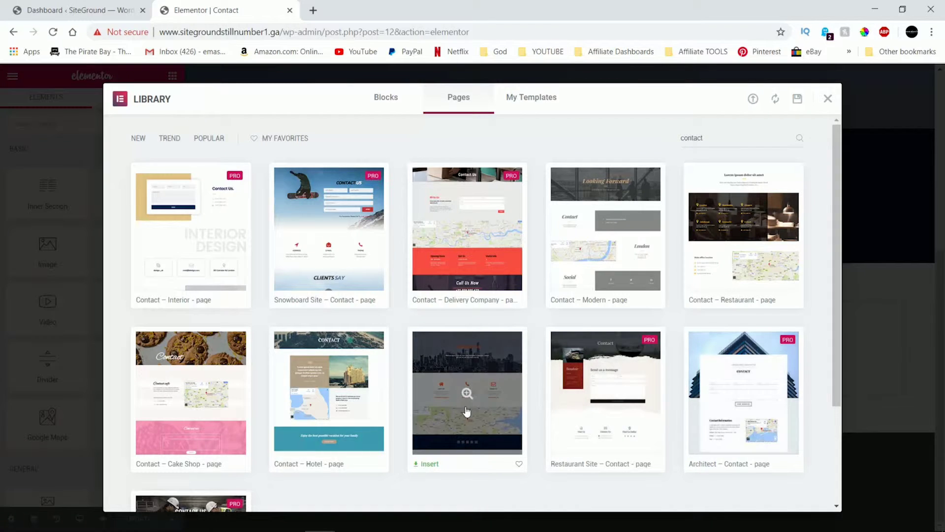
# Insert the Contact – Corporate page template into the page.
pyautogui.click(448, 423)
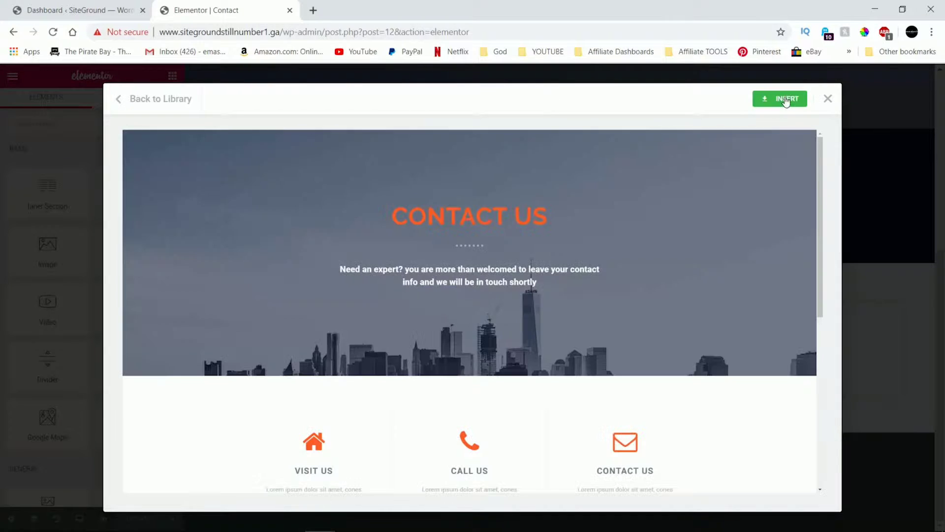
pyautogui.click(789, 101)
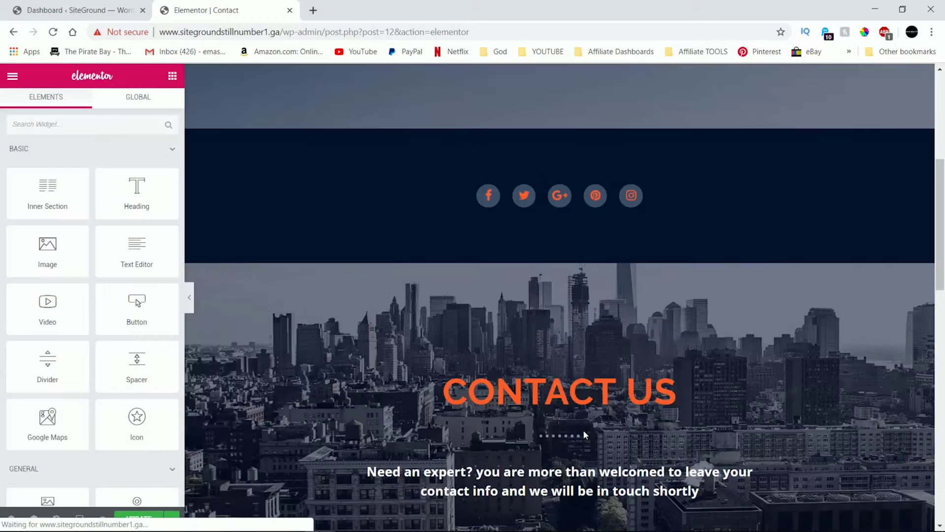
pyautogui.scroll(6, 589, 415)
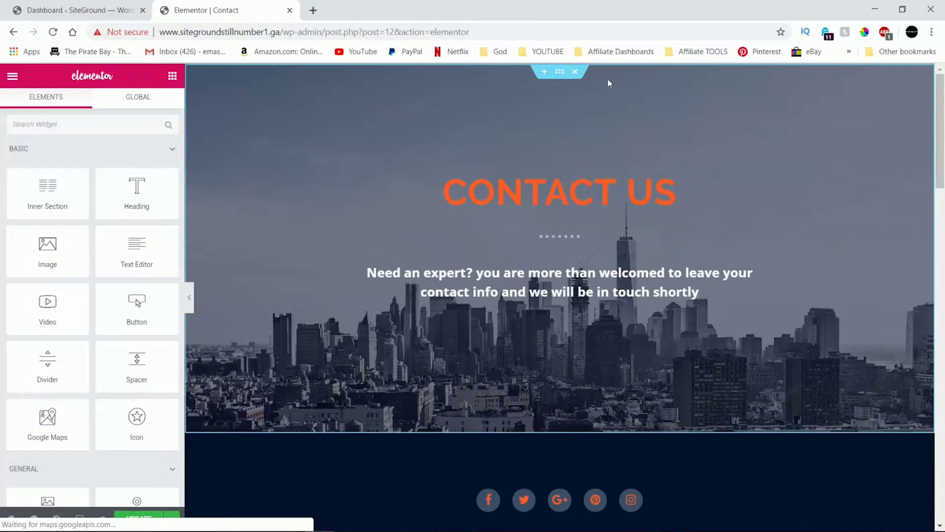
# Delete the template's CONTACT US header section and the dark social icons section.
pyautogui.click(575, 72)
pyautogui.click(575, 72)
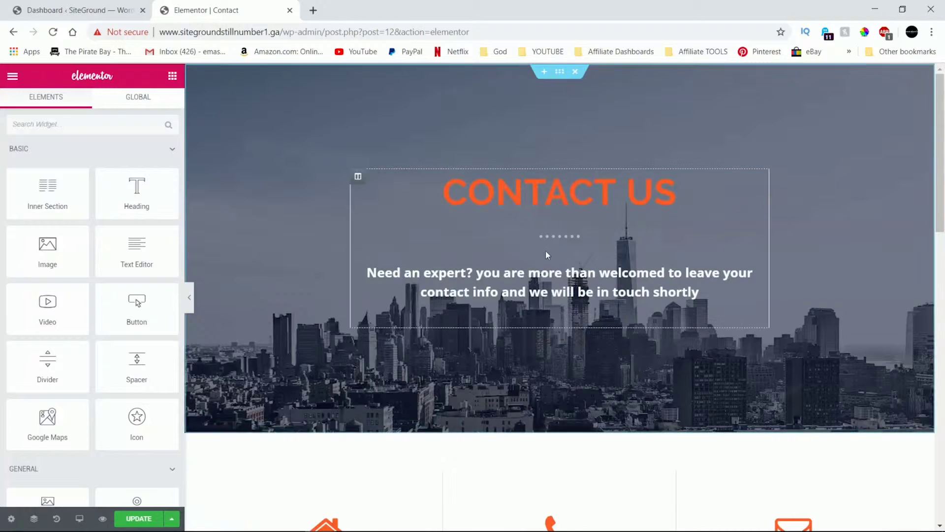
pyautogui.scroll(-8, 545, 250)
pyautogui.scroll(-9, 548, 253)
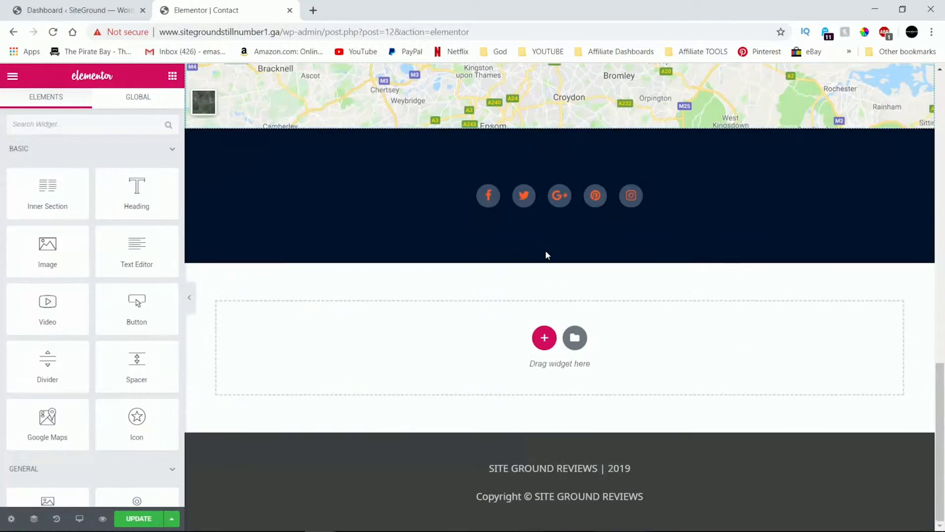
pyautogui.scroll(6, 548, 254)
pyautogui.scroll(10, 546, 250)
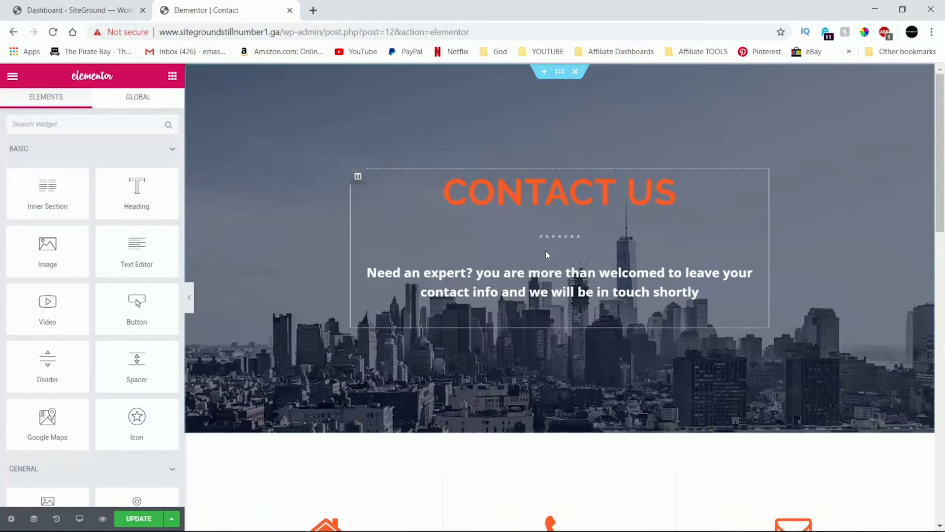
pyautogui.scroll(-9, 546, 251)
pyautogui.scroll(-7, 545, 255)
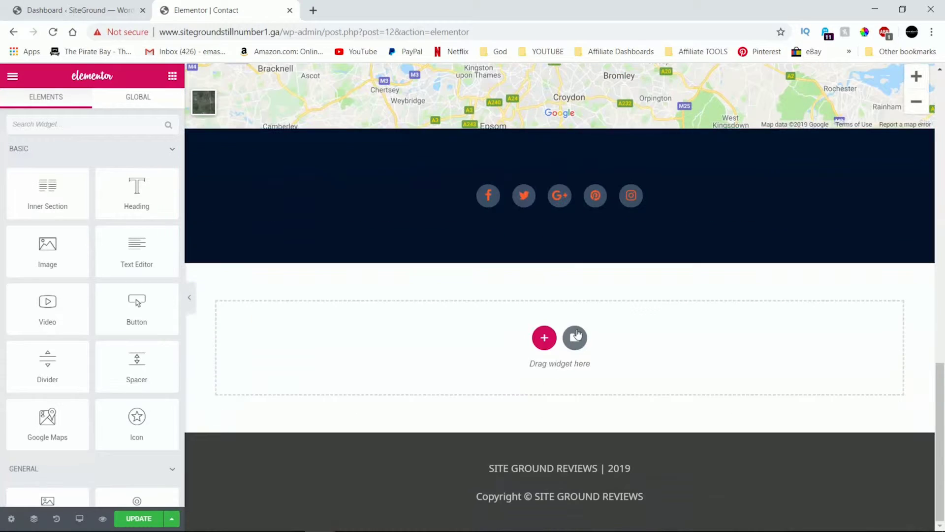
pyautogui.scroll(3, 581, 315)
# Delete the remaining social icons, Visit Us / Call Us / Contact Us, and CONTACT US header sections.
pyautogui.click(575, 265)
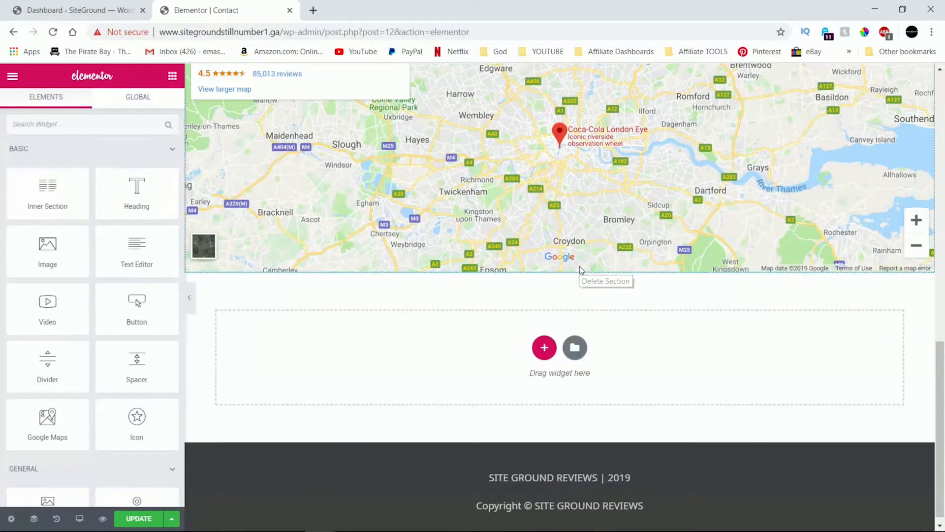
pyautogui.scroll(5, 580, 266)
pyautogui.scroll(8, 576, 310)
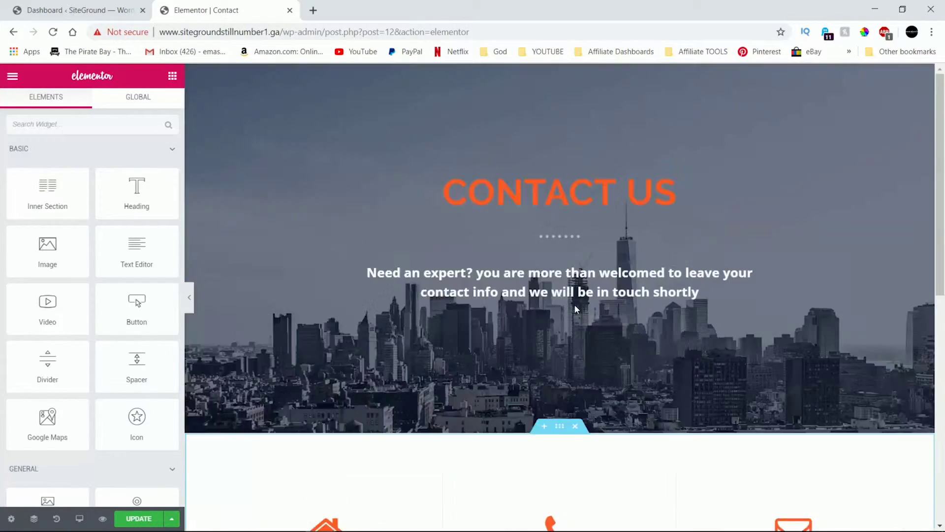
pyautogui.click(575, 426)
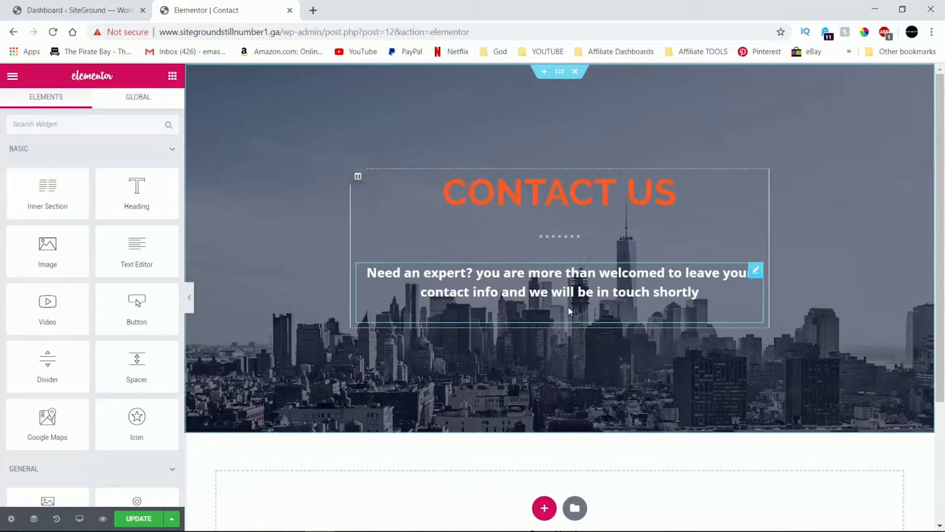
pyautogui.click(574, 72)
pyautogui.click(580, 138)
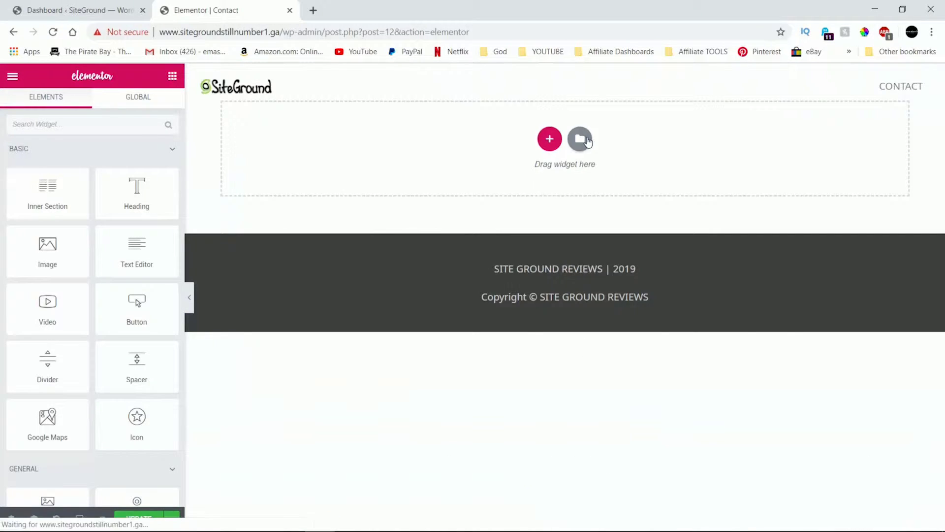
# Preview the Contact – Modern template and close it without inserting.
pyautogui.moveTo(609, 238)
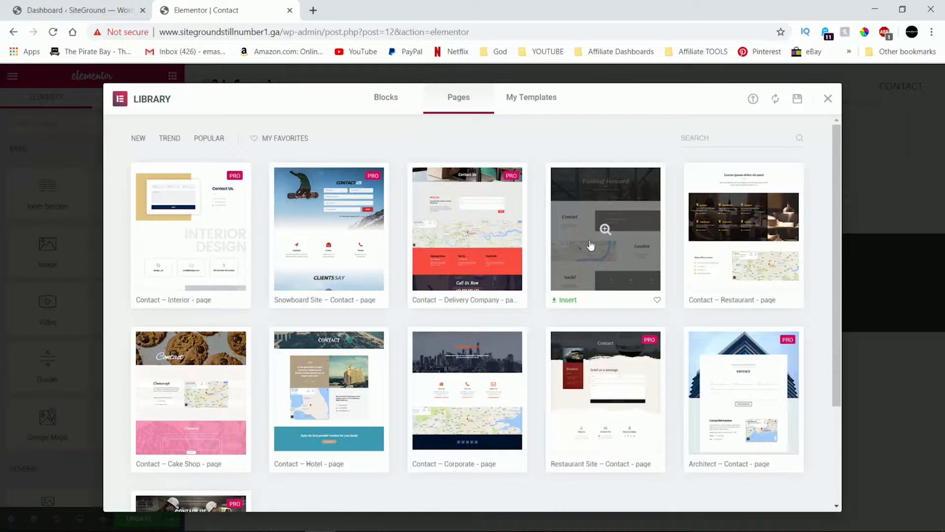
pyautogui.click(591, 244)
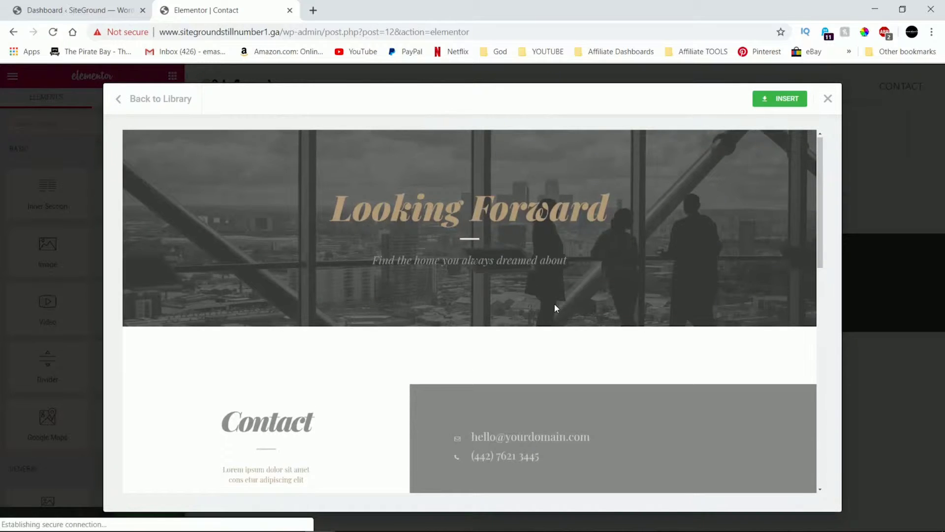
pyautogui.scroll(-15, 555, 306)
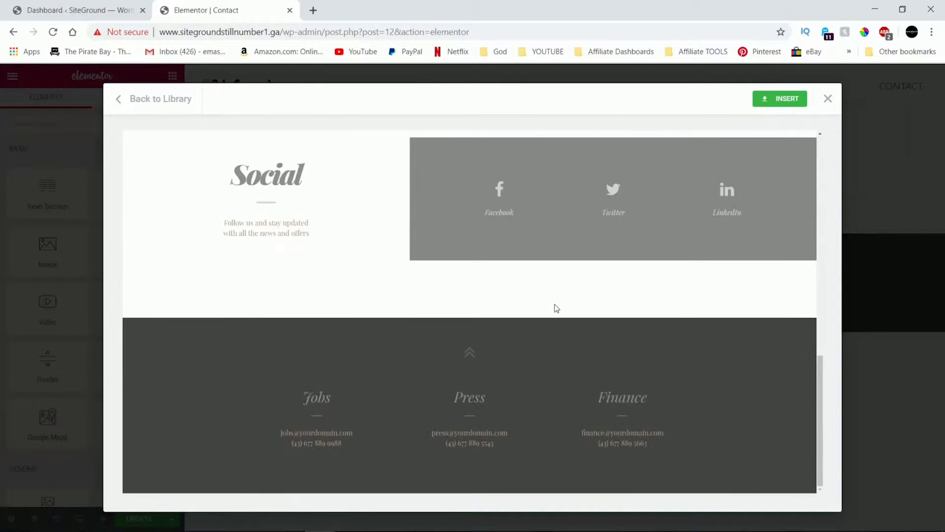
pyautogui.scroll(15, 555, 304)
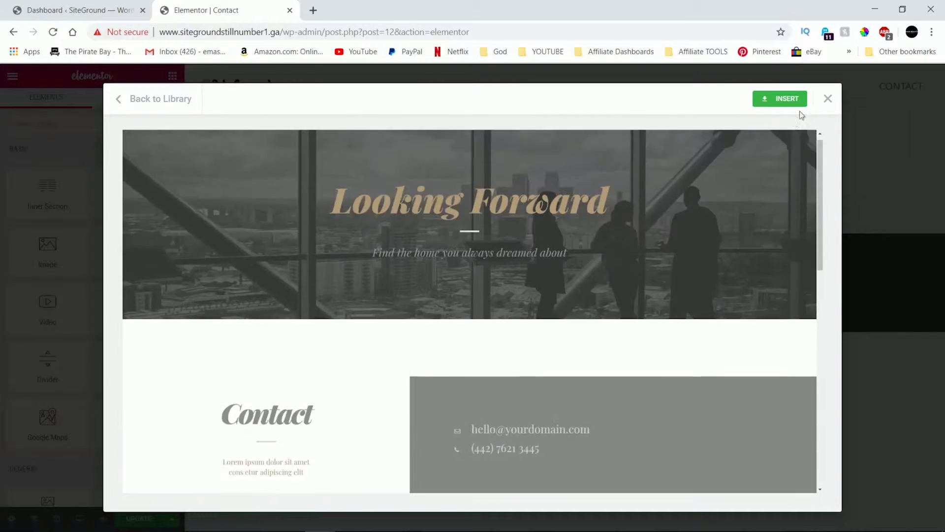
pyautogui.click(828, 99)
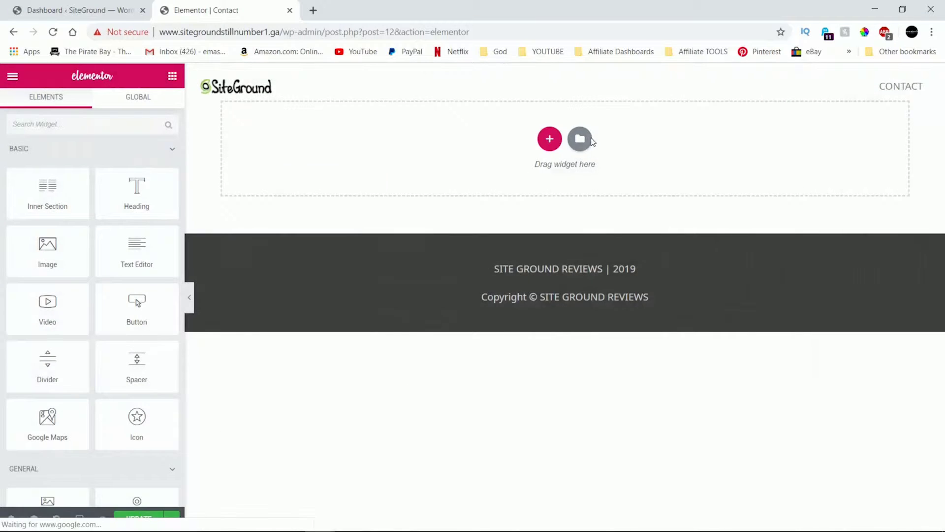
# Preview the Contact – Hotel template and insert it into the page.
pyautogui.click(580, 139)
pyautogui.scroll(-5, 569, 301)
pyautogui.moveTo(569, 301)
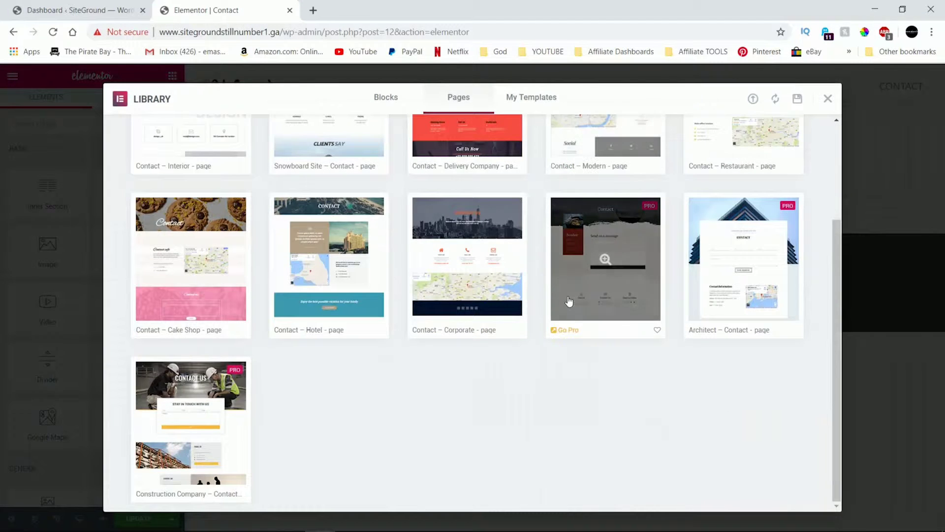
pyautogui.moveTo(482, 310)
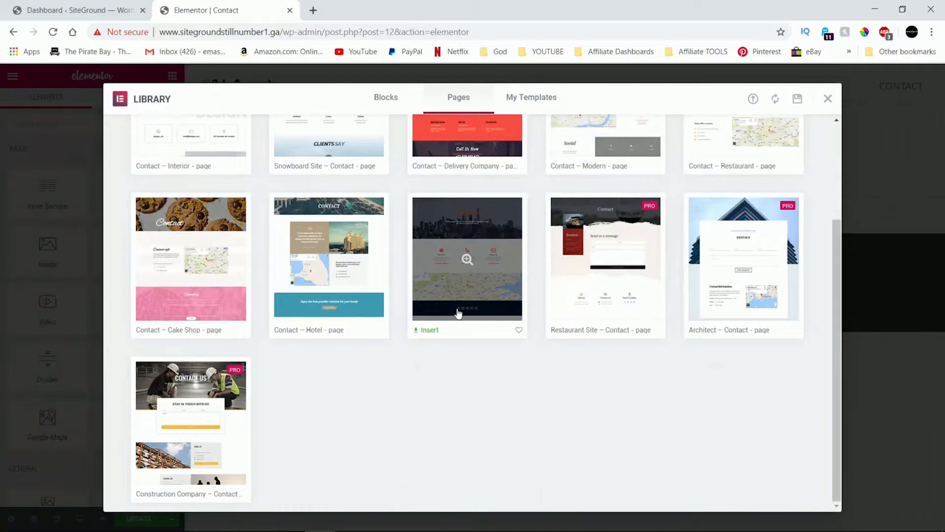
pyautogui.moveTo(323, 291)
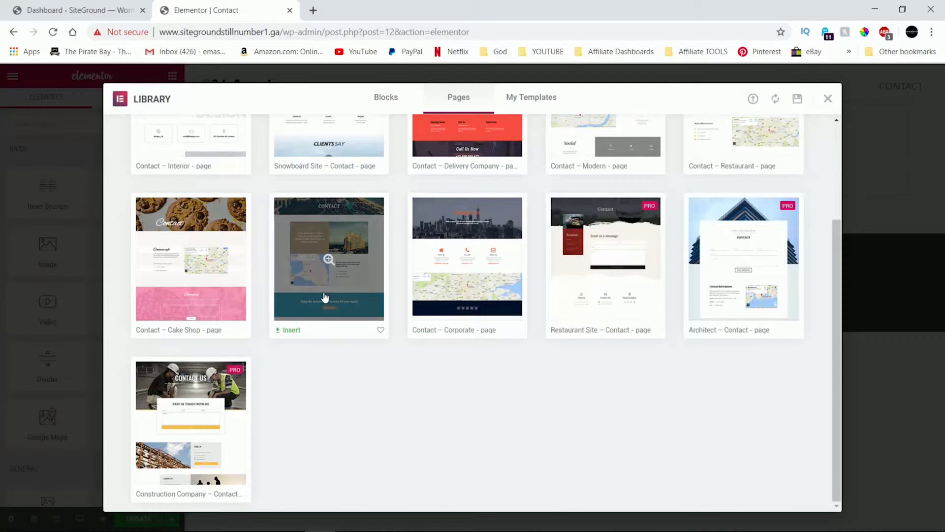
pyautogui.click(301, 284)
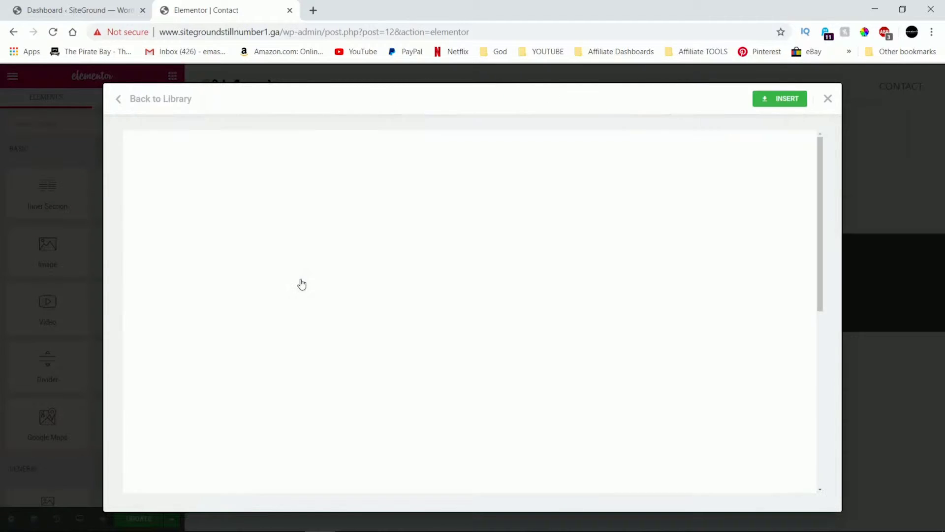
pyautogui.scroll(-8, 308, 285)
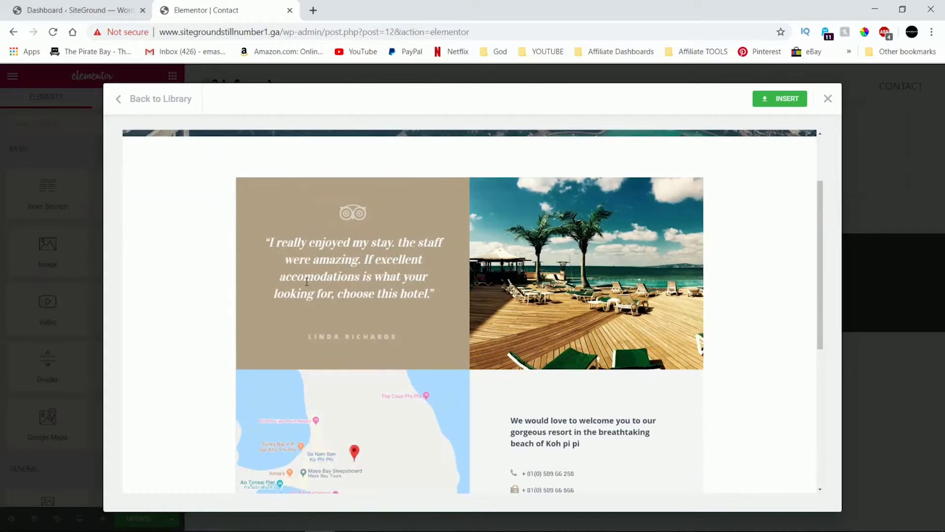
pyautogui.scroll(4, 308, 286)
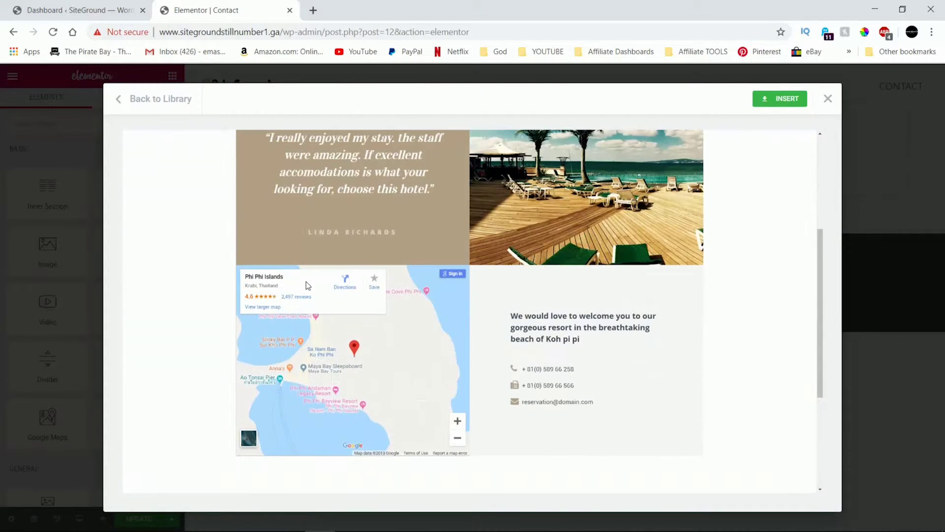
pyautogui.scroll(-3, 307, 285)
pyautogui.scroll(5, 306, 285)
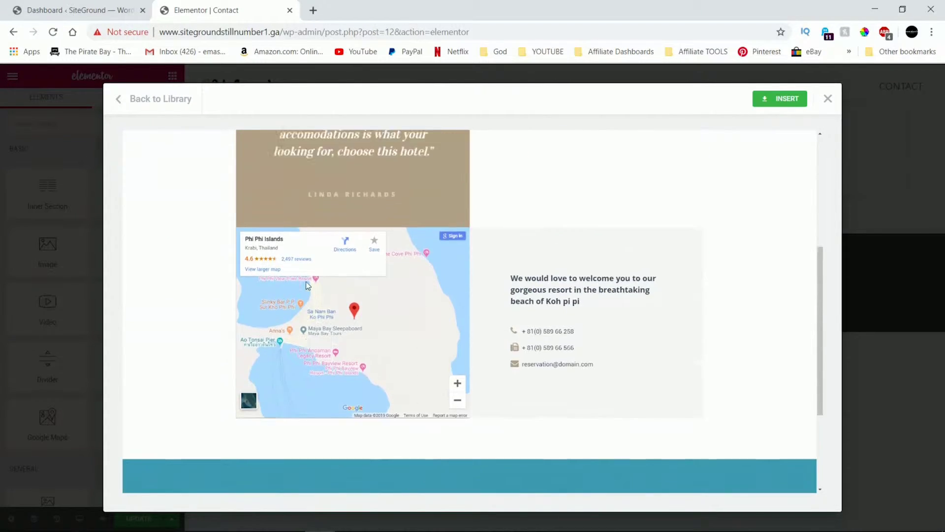
pyautogui.scroll(2, 306, 284)
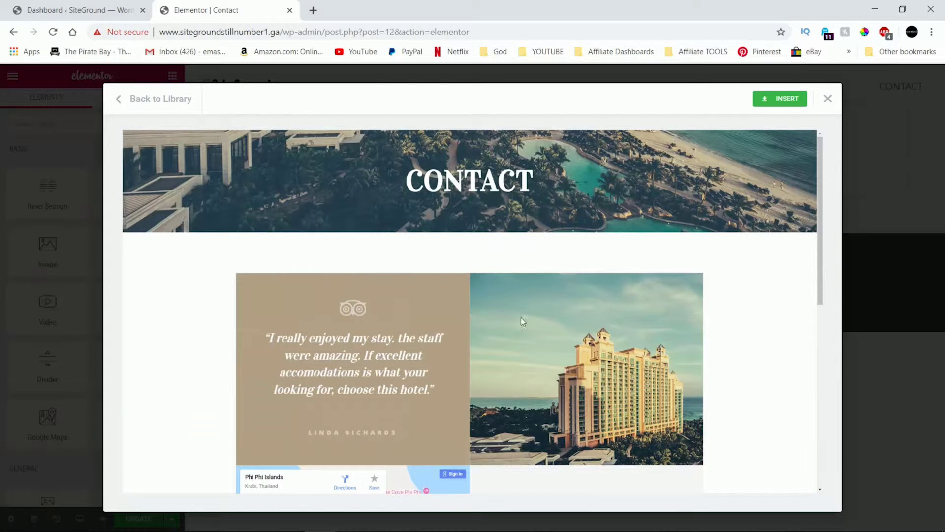
pyautogui.click(776, 100)
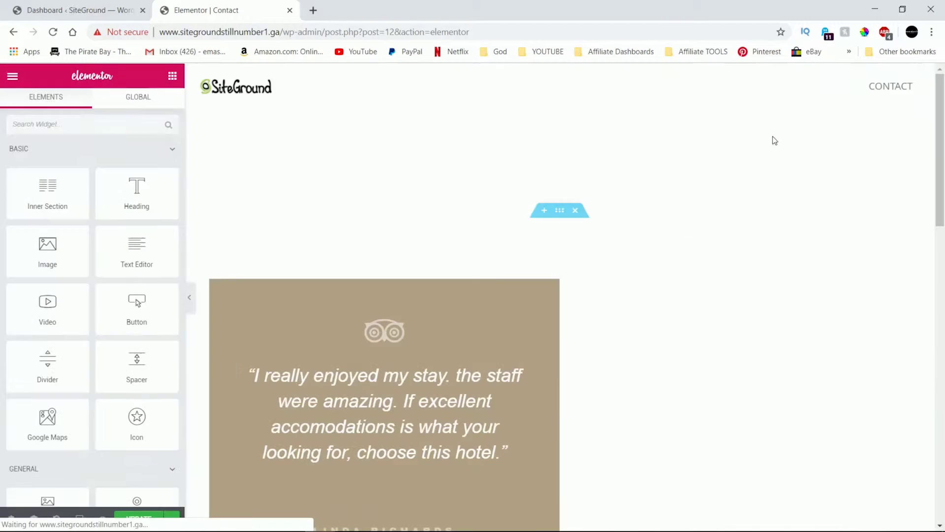
# Scroll down to the Phi Phi Islands map and back up to the CONTACT banner.
pyautogui.scroll(-3, 694, 238)
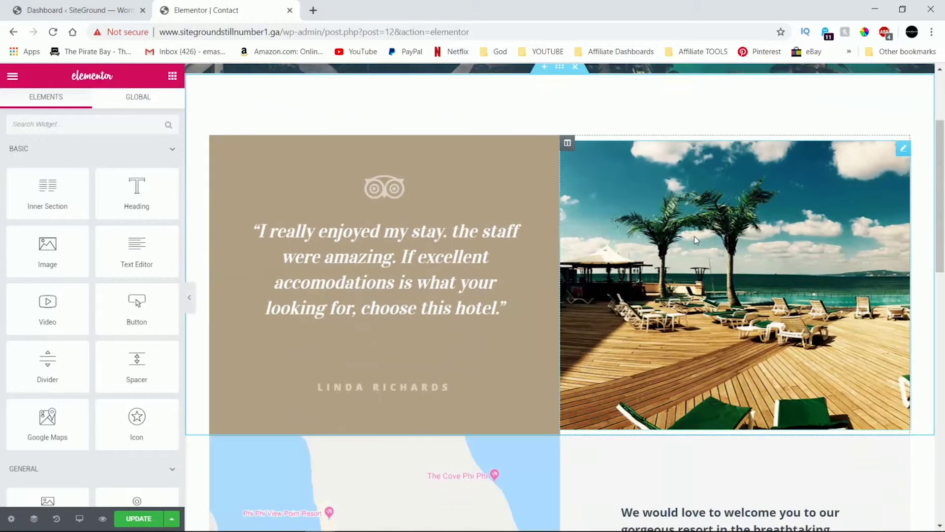
pyautogui.scroll(-4, 694, 239)
pyautogui.scroll(-2, 694, 240)
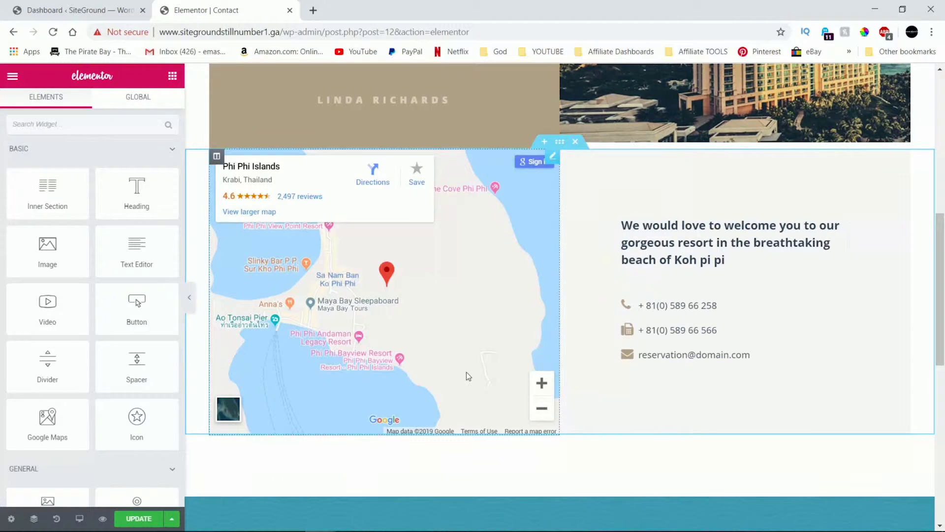
pyautogui.scroll(6, 466, 374)
pyautogui.scroll(3, 465, 371)
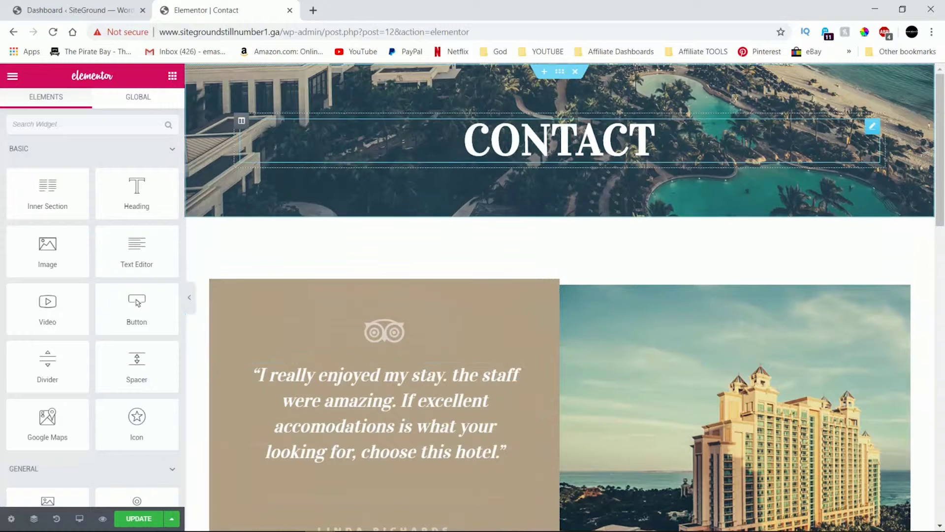
# Change the CONTACT heading's typography font family to Roboto.
pyautogui.click(647, 136)
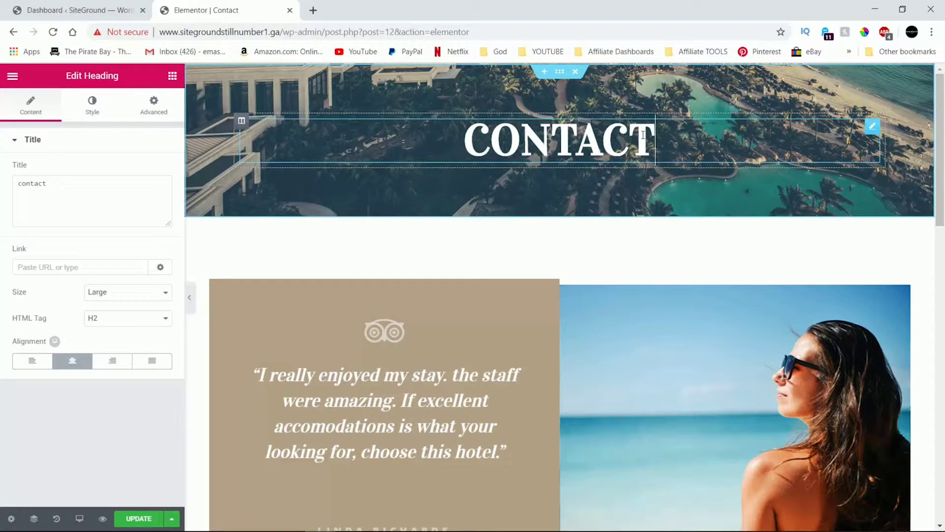
pyautogui.moveTo(655, 140); pyautogui.dragTo(464, 140)
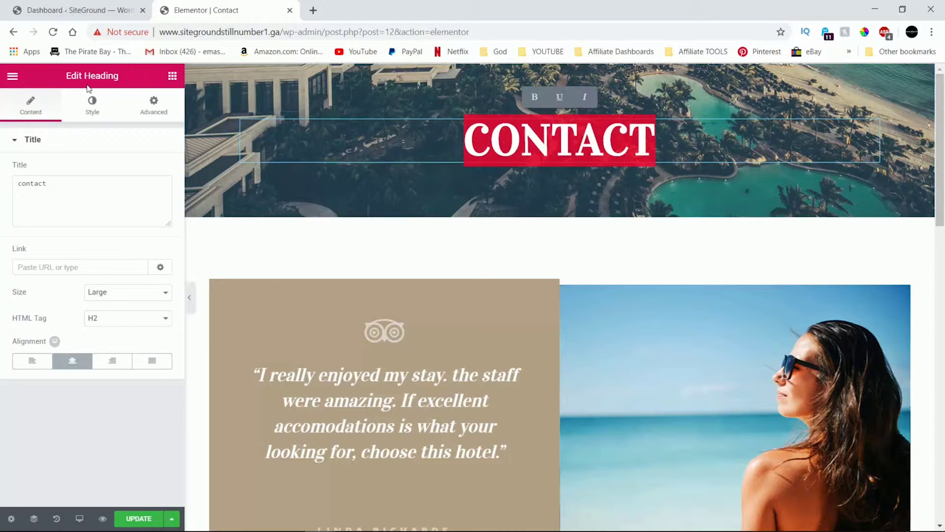
pyautogui.click(117, 113)
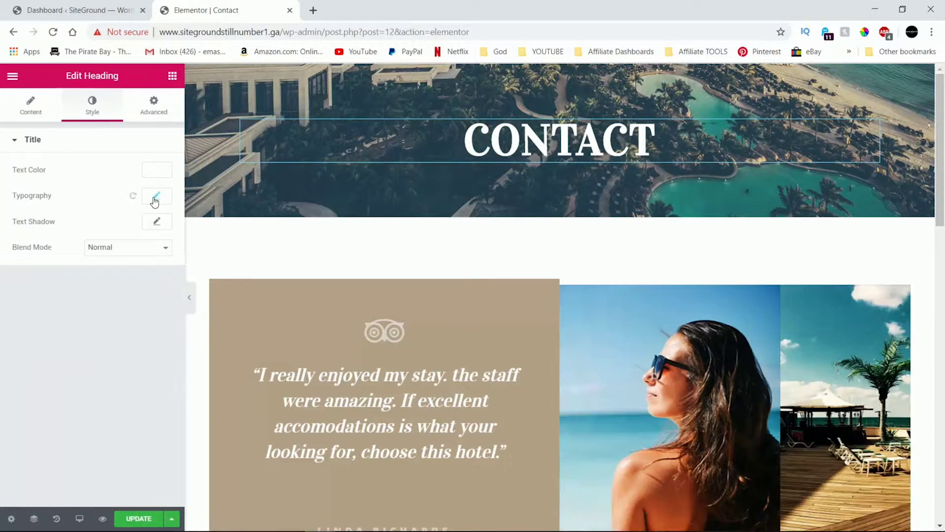
pyautogui.click(155, 198)
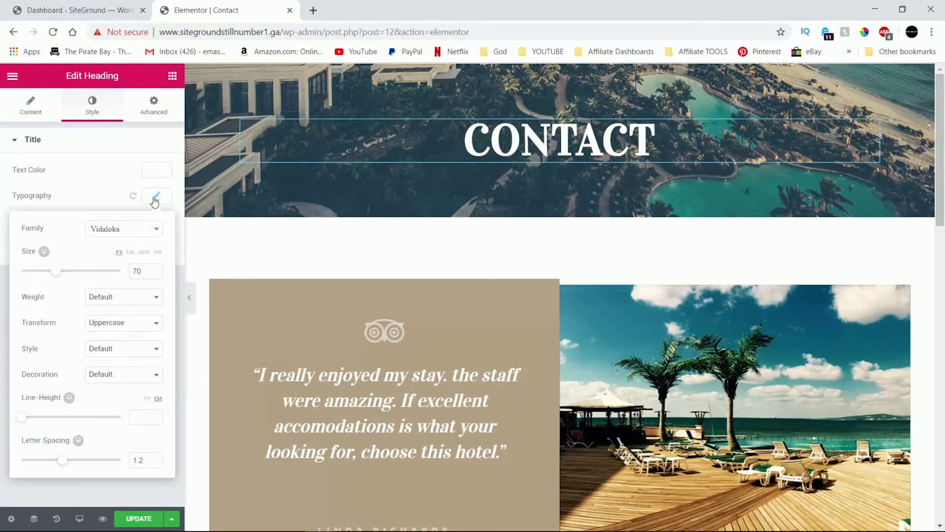
pyautogui.click(143, 233)
pyautogui.write('robo')
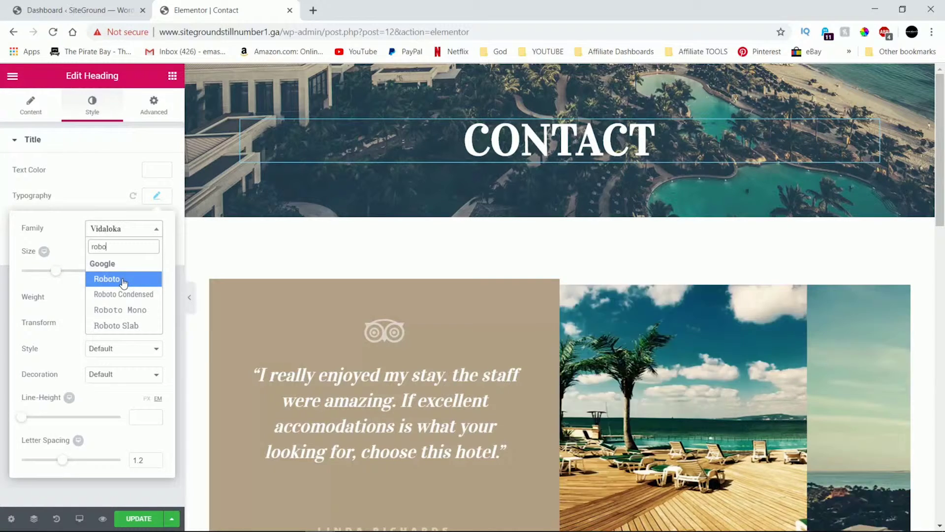
pyautogui.click(123, 280)
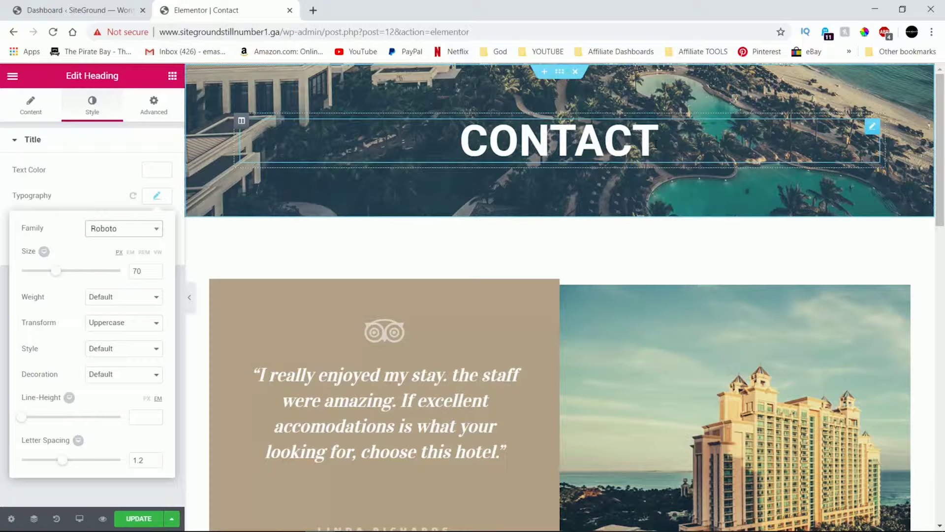
# Append ' US' so the heading reads CONTACT US.
pyautogui.click(687, 136)
pyautogui.write('US')
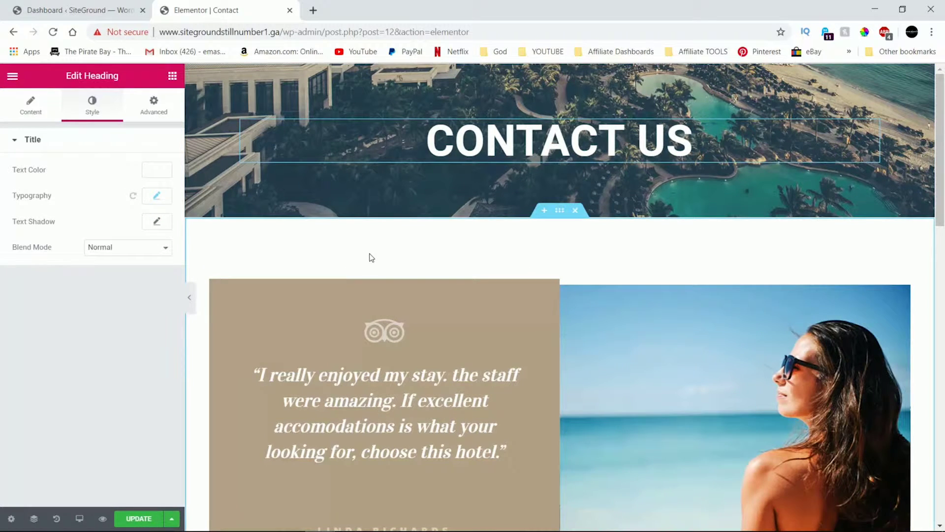
pyautogui.scroll(-3, 448, 352)
# Replace the testimonial quote with 'Email us, we would love to hear from you.'.
pyautogui.click(495, 306)
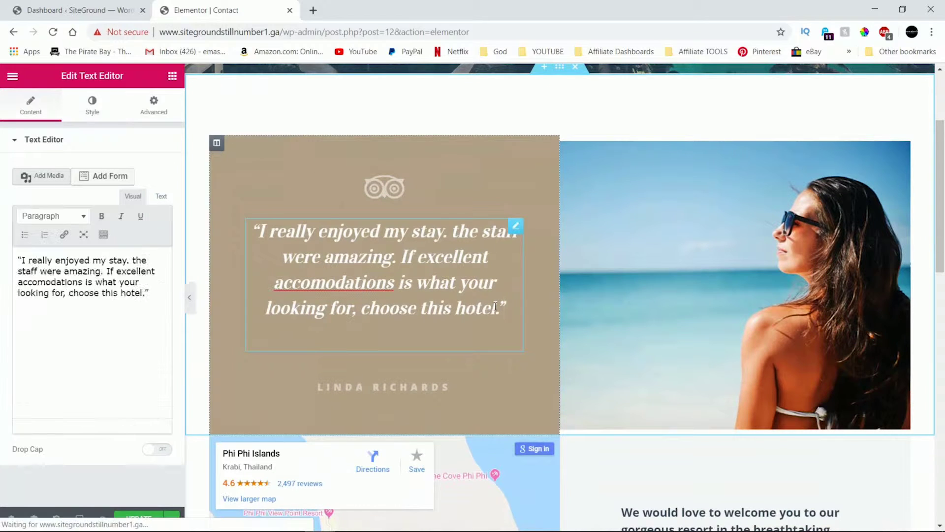
pyautogui.moveTo(496, 305); pyautogui.dragTo(256, 233)
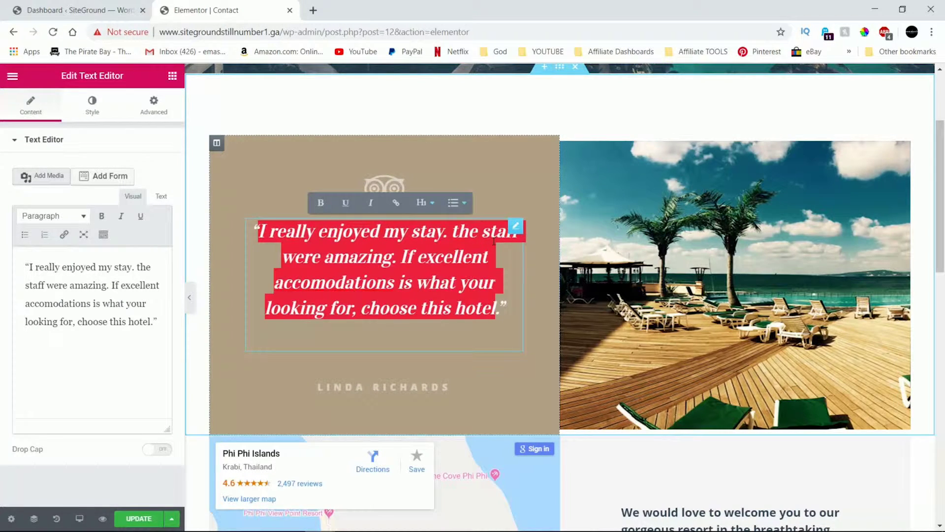
pyautogui.write('\\')
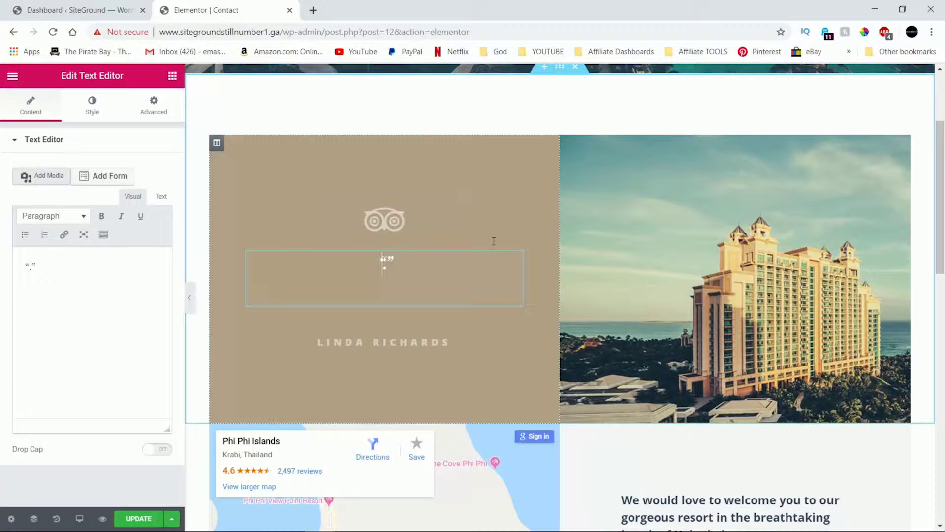
pyautogui.write('ema')
pyautogui.press('BackSpace')
pyautogui.press('BackSpace')
pyautogui.press('BackSpace')
pyautogui.write('Email us')
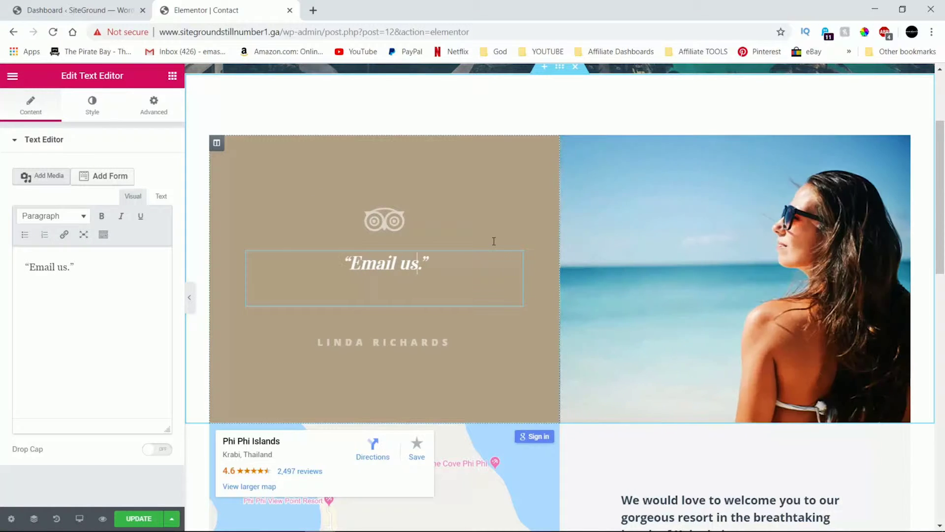
pyautogui.write(', we would l')
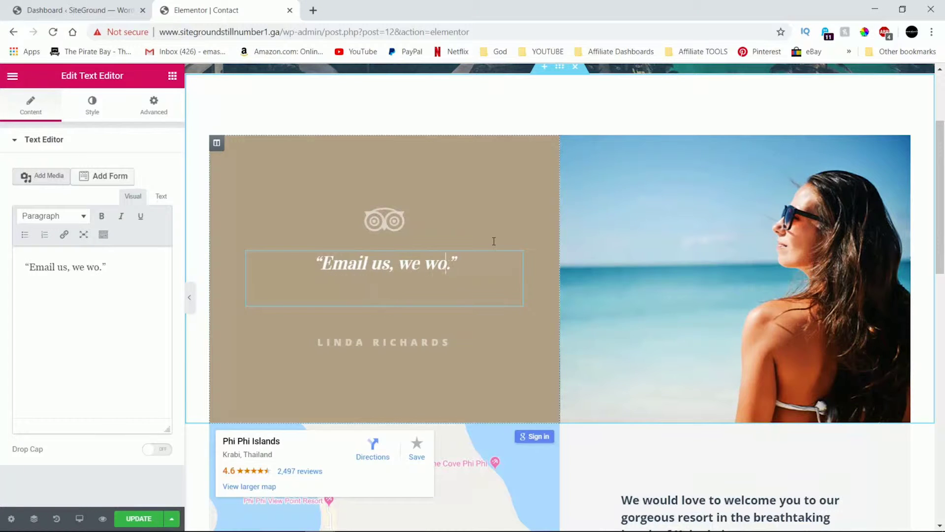
pyautogui.write('voe')
pyautogui.press('BackSpace')
pyautogui.press('BackSpace')
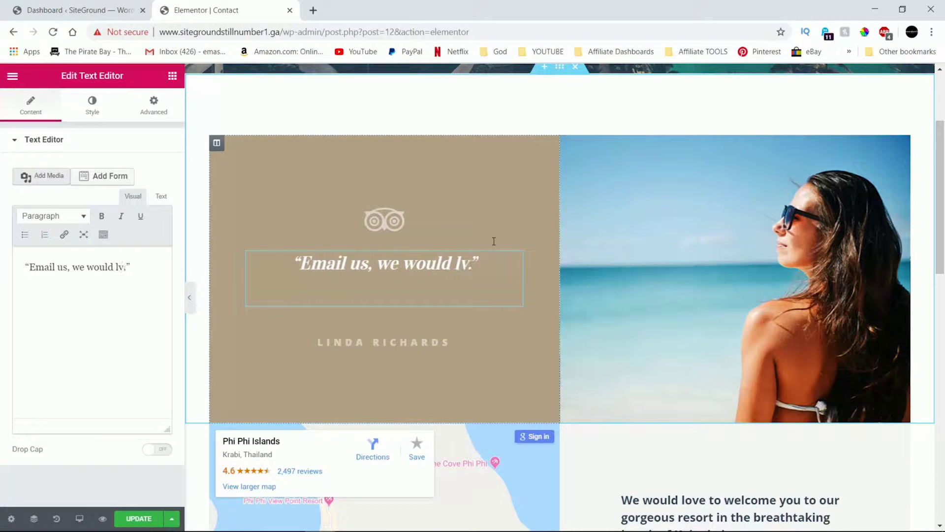
pyautogui.press('BackSpace')
pyautogui.write('ove to hear from ')
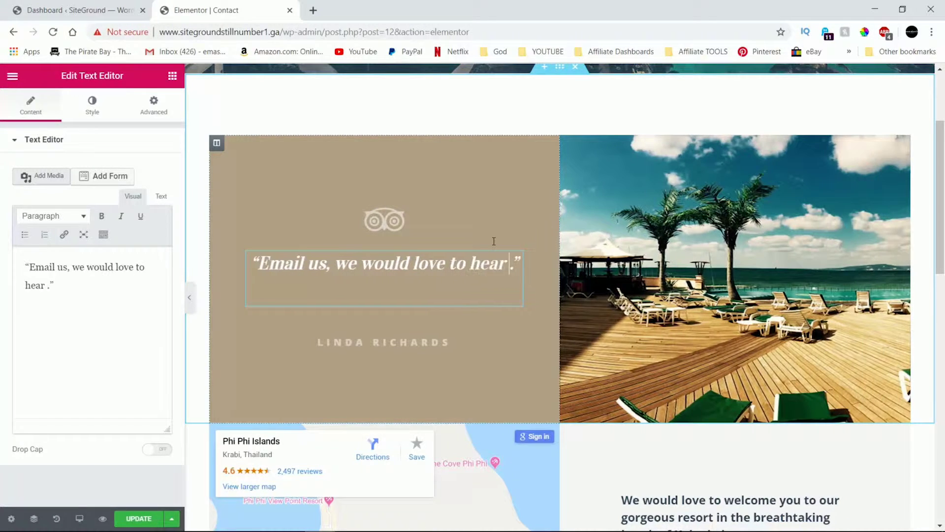
pyautogui.write('you')
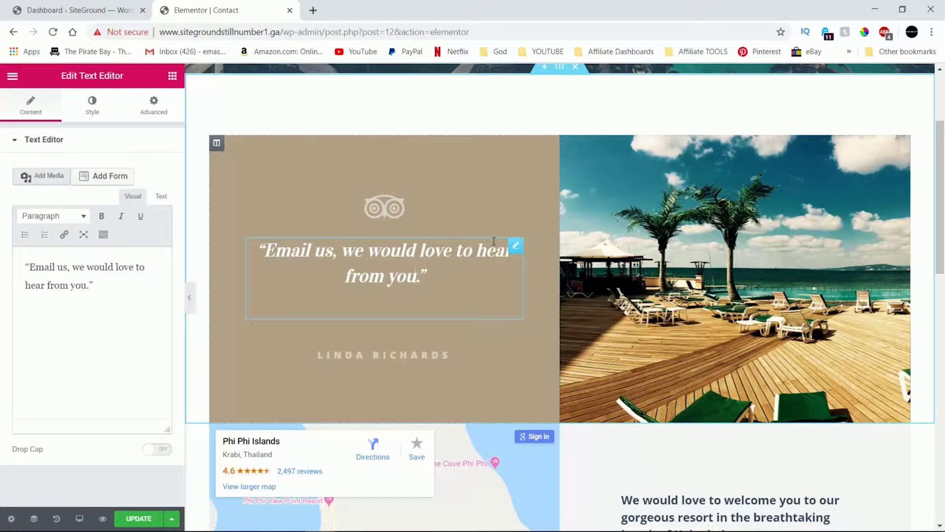
# Replace the testimonial author's name with a new person's name.
pyautogui.click(446, 355)
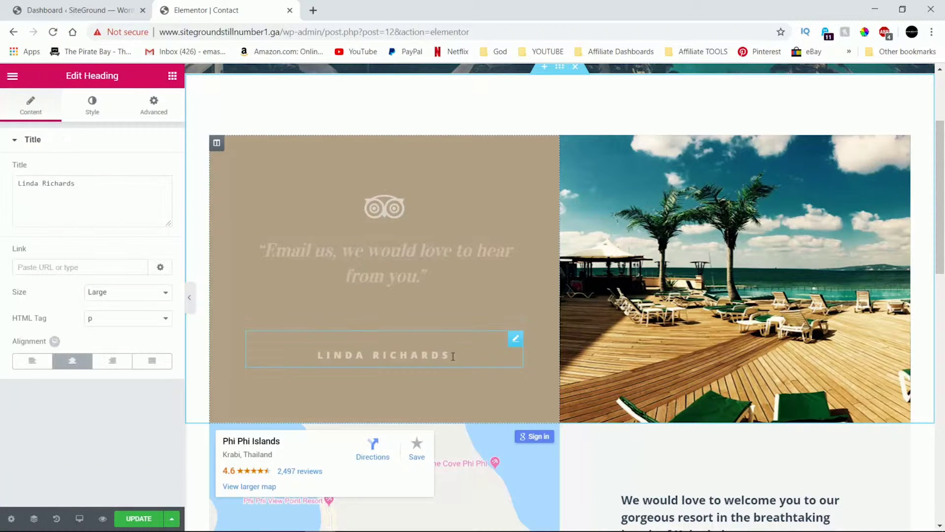
pyautogui.moveTo(452, 355); pyautogui.dragTo(321, 353)
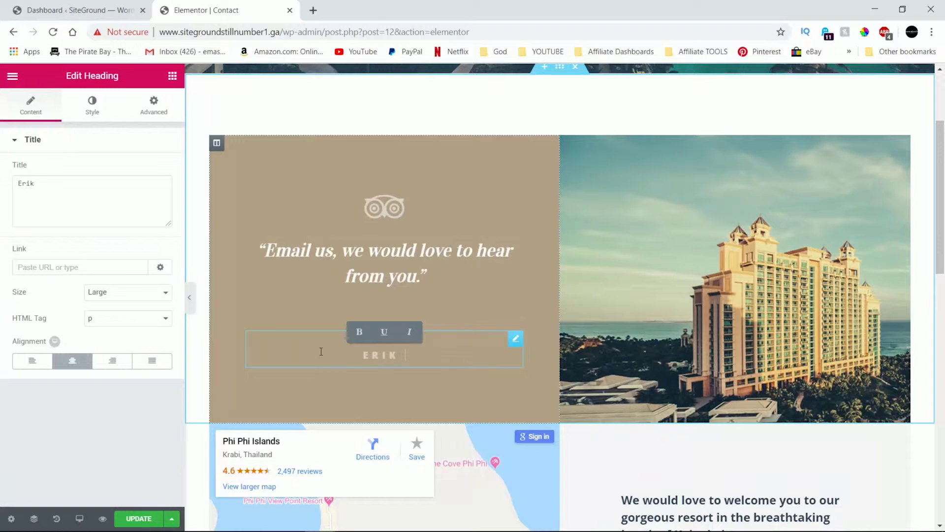
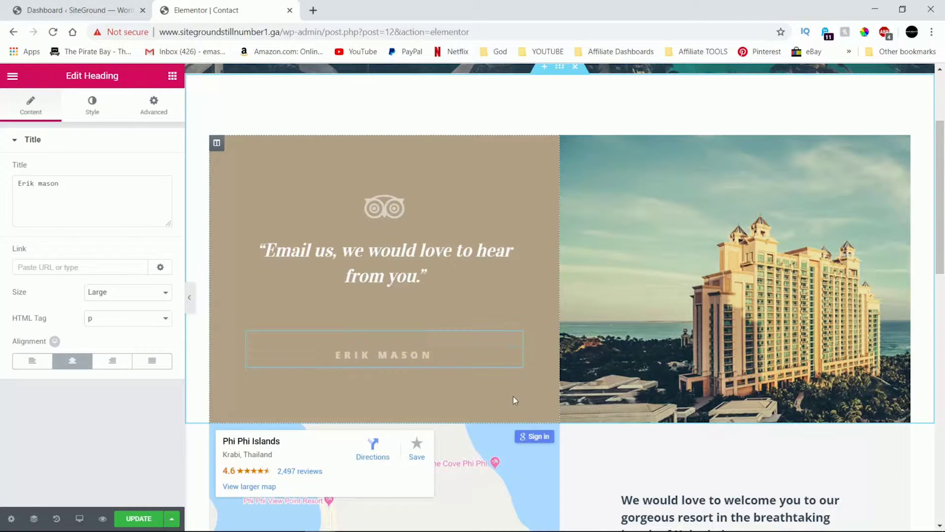
pyautogui.scroll(-3, 515, 400)
# Set the map location to Las Vegas and select the welcome heading beside it.
pyautogui.click(434, 456)
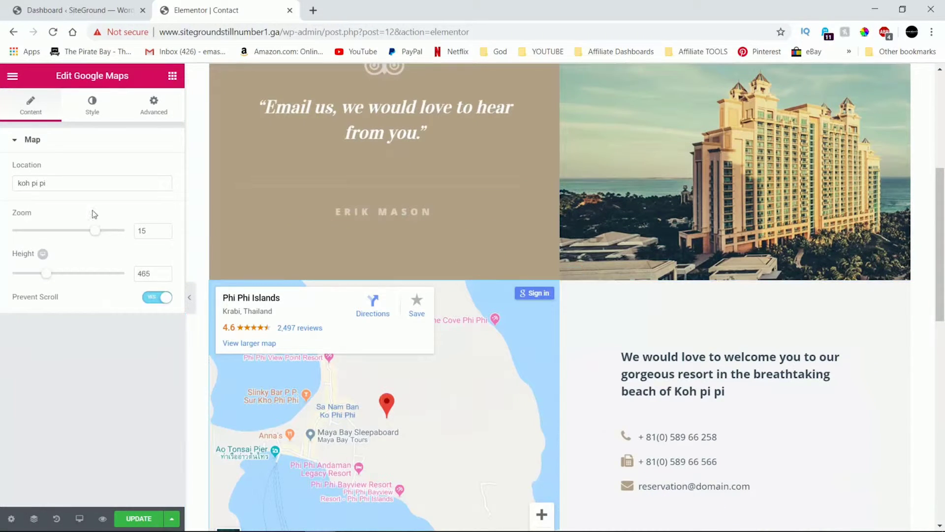
pyautogui.moveTo(49, 183); pyautogui.dragTo(2, 184)
pyautogui.write('las vegas')
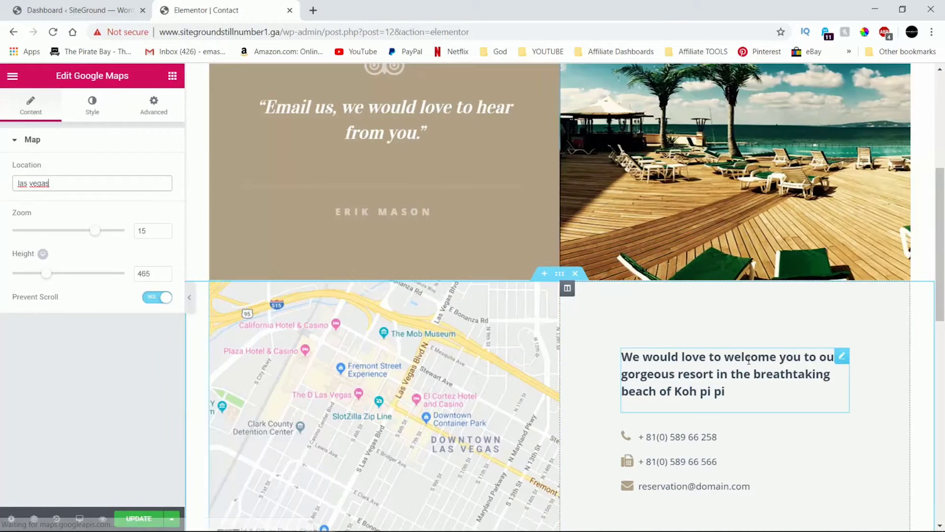
pyautogui.scroll(-3, 456, 240)
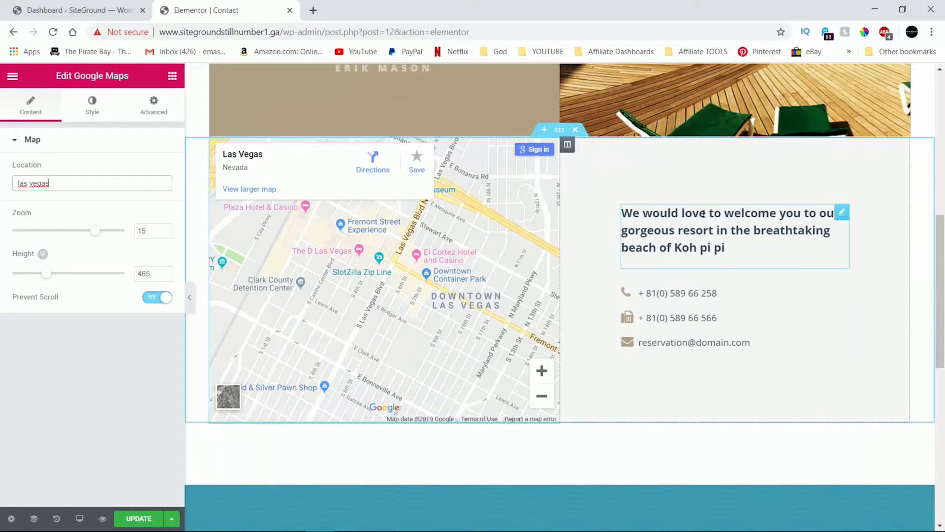
pyautogui.moveTo(732, 249); pyautogui.dragTo(630, 213)
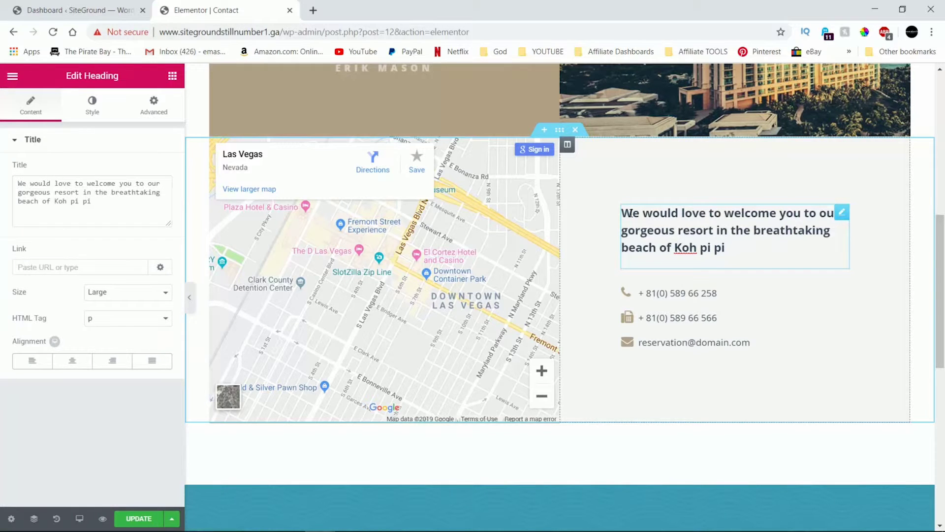
# Erase the resort welcome line and enter 'We will get back to you within 24 hours.'.
pyautogui.press('BackSpace')
pyautogui.press('BackSpace')
pyautogui.press('BackSpace')
pyautogui.press('BackSpace')
pyautogui.press('BackSpace')
pyautogui.press('BackSpace')
pyautogui.press('BackSpace')
pyautogui.press('BackSpace')
pyautogui.press('BackSpace')
pyautogui.press('BackSpace')
pyautogui.press('BackSpace')
pyautogui.press('BackSpace')
pyautogui.press('BackSpace')
pyautogui.press('BackSpace')
pyautogui.press('BackSpace')
pyautogui.press('BackSpace')
pyautogui.press('BackSpace')
pyautogui.press('BackSpace')
pyautogui.press('BackSpace')
pyautogui.press('BackSpace')
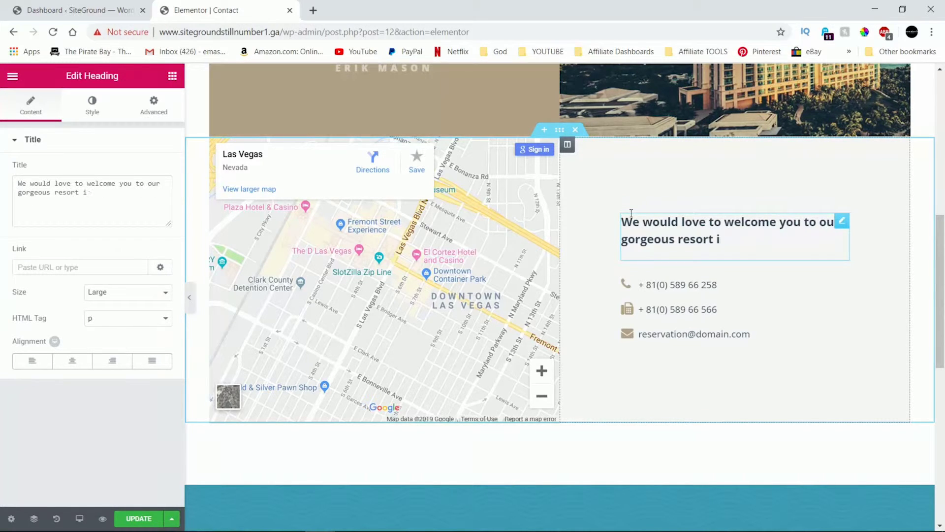
pyautogui.press('BackSpace')
pyautogui.press('BackSpace')
pyautogui.press('BackSpace')
pyautogui.press('BackSpace')
pyautogui.press('BackSpace')
pyautogui.press('BackSpace')
pyautogui.press('BackSpace')
pyautogui.press('BackSpace')
pyautogui.press('BackSpace')
pyautogui.press('BackSpace')
pyautogui.press('BackSpace')
pyautogui.press('BackSpace')
pyautogui.press('BackSpace')
pyautogui.press('BackSpace')
pyautogui.press('BackSpace')
pyautogui.press('BackSpace')
pyautogui.press('BackSpace')
pyautogui.press('BackSpace')
pyautogui.press('BackSpace')
pyautogui.press('BackSpace')
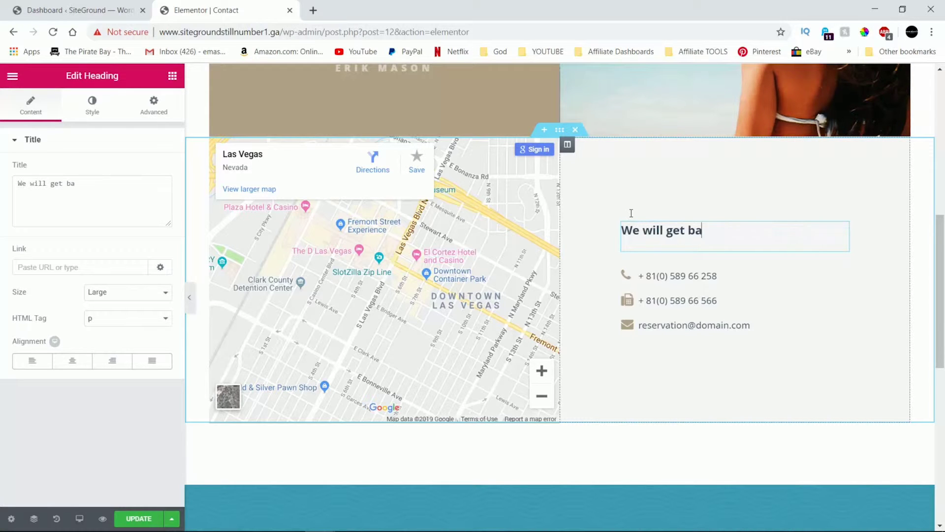
pyautogui.write('n 2')
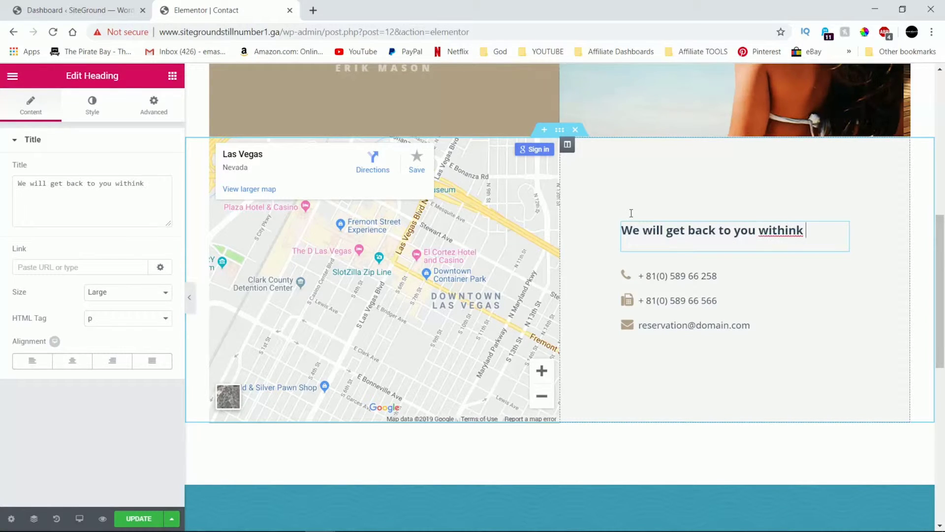
pyautogui.write('4 hours.')
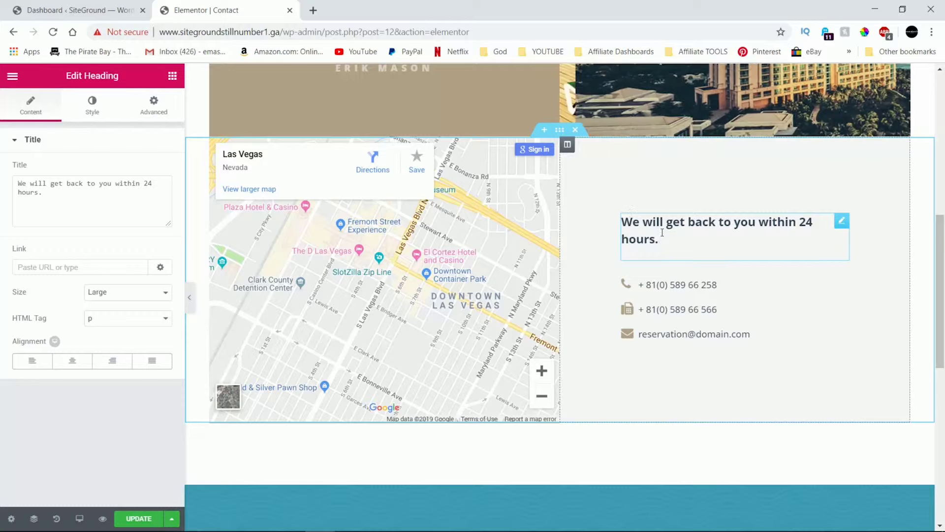
pyautogui.scroll(-3, 639, 264)
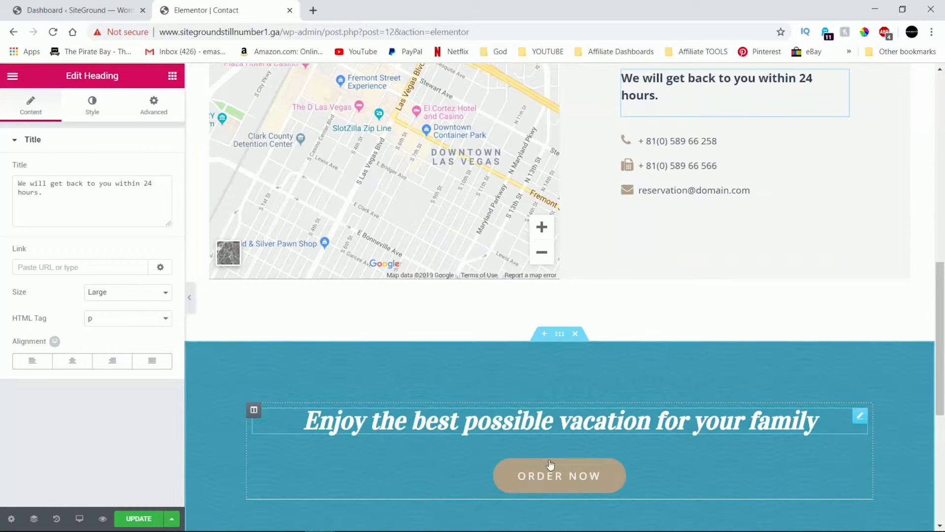
# Delete the teal vacation banner section below the map.
pyautogui.click(651, 463)
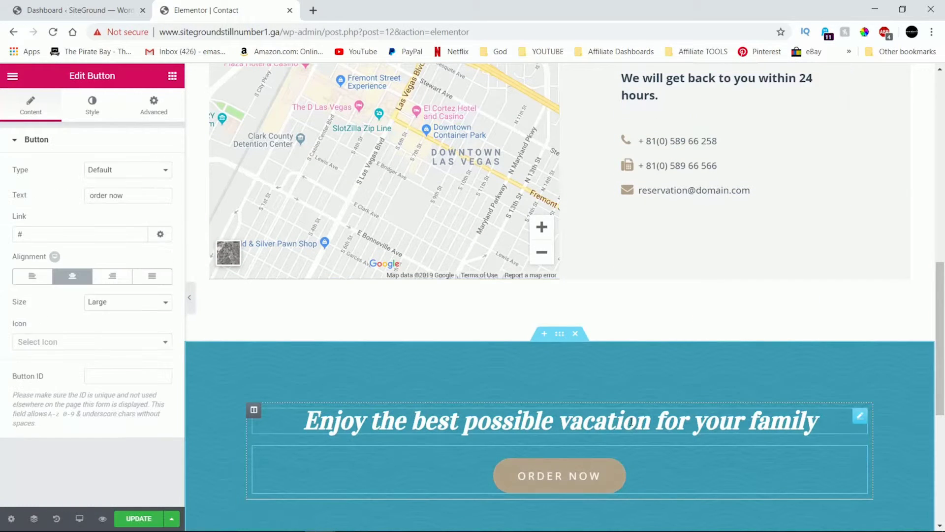
pyautogui.click(632, 422)
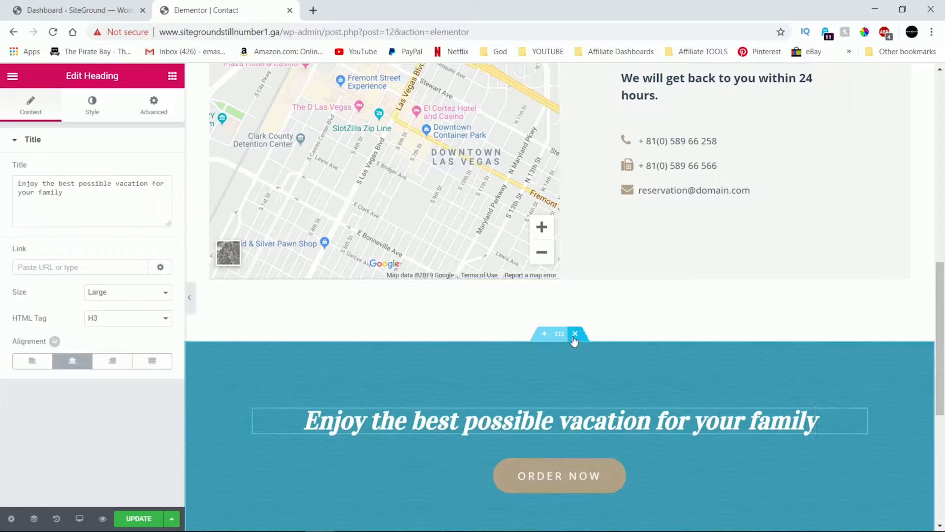
pyautogui.click(574, 334)
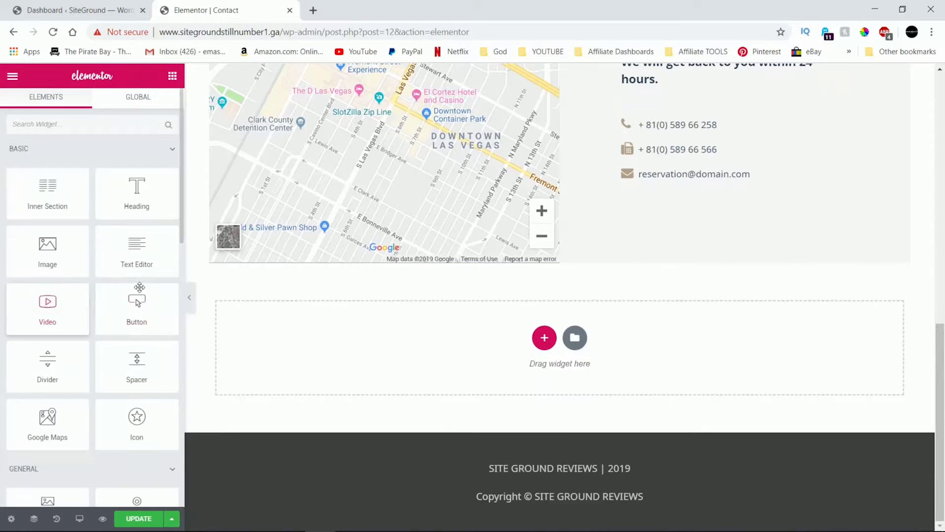
pyautogui.scroll(-7, 95, 355)
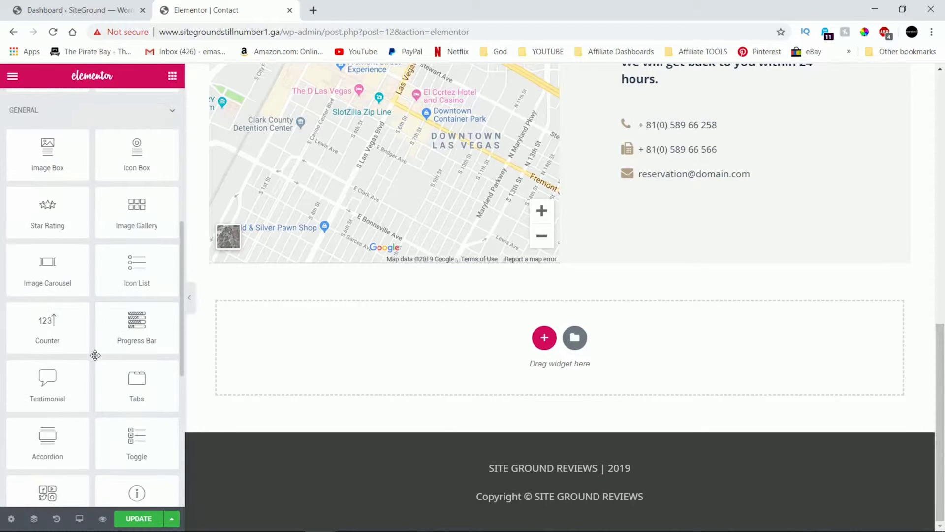
pyautogui.scroll(7, 101, 330)
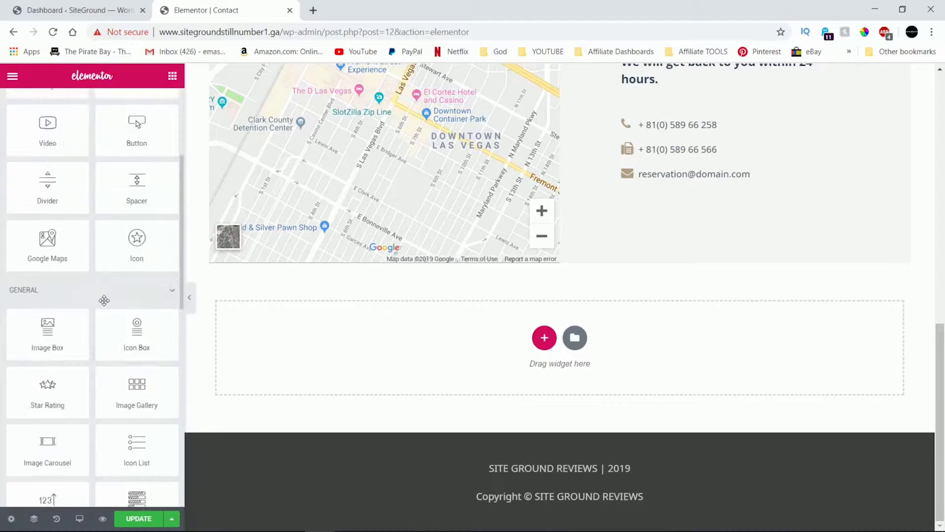
# Add a Social Icons widget with Facebook, Twitter and Google Plus below the map.
pyautogui.write('soc')
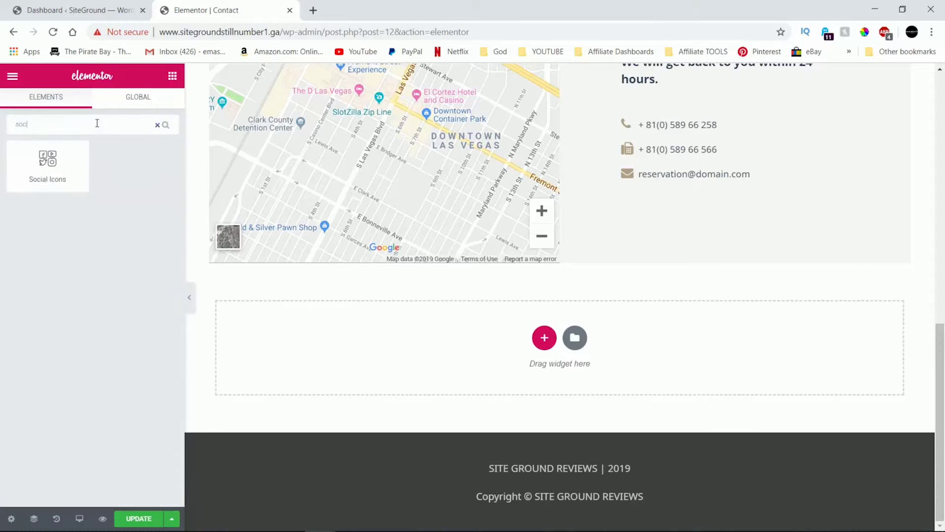
pyautogui.moveTo(63, 156); pyautogui.dragTo(672, 365)
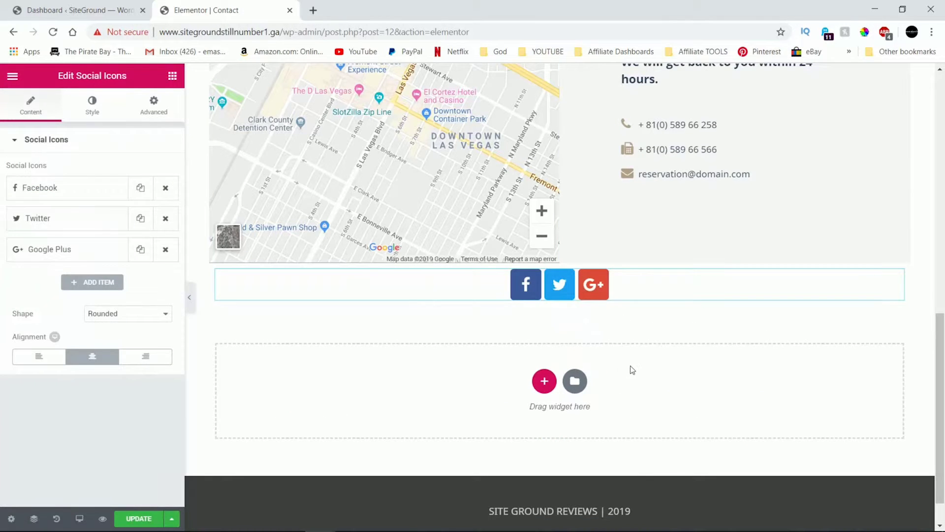
pyautogui.scroll(15, 632, 370)
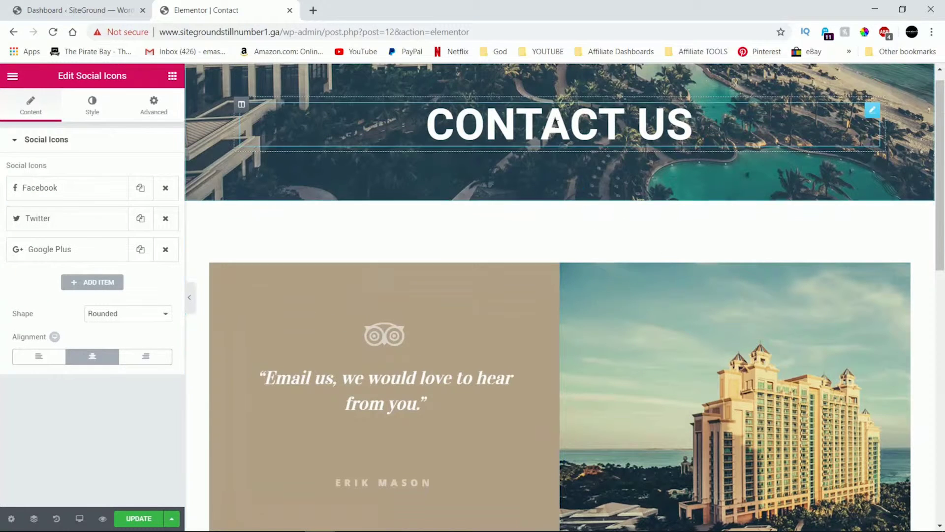
pyautogui.scroll(1, 578, 407)
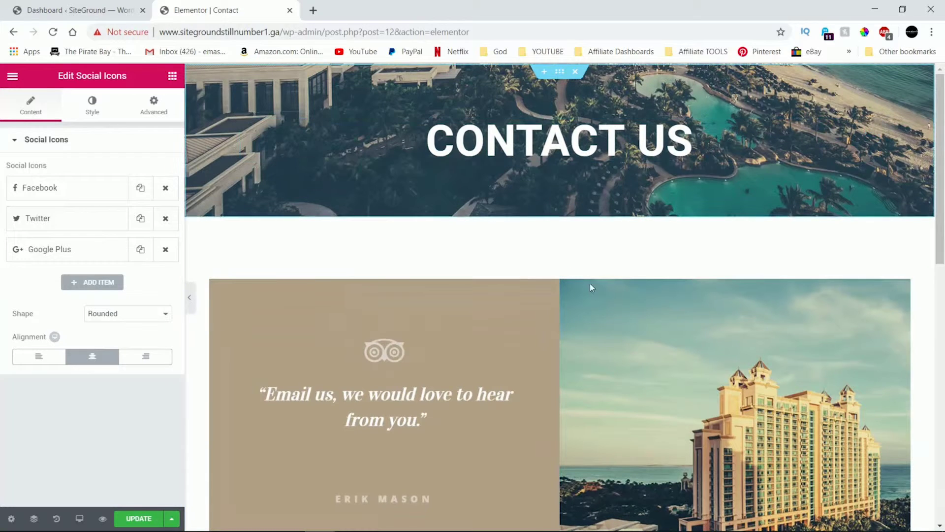
pyautogui.scroll(-15, 377, 376)
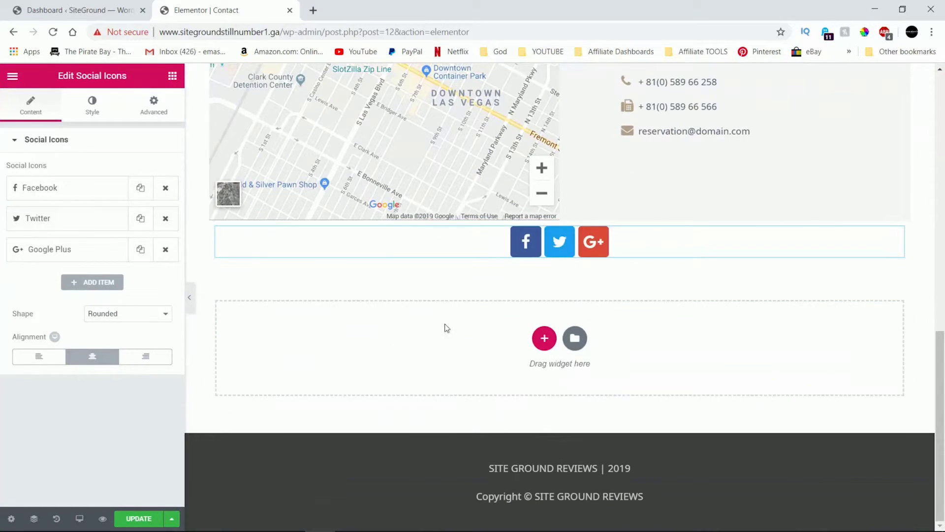
# Install and activate the Contact Form 7 plugin from a 'contact fo' plugin search.
pyautogui.click(101, 13)
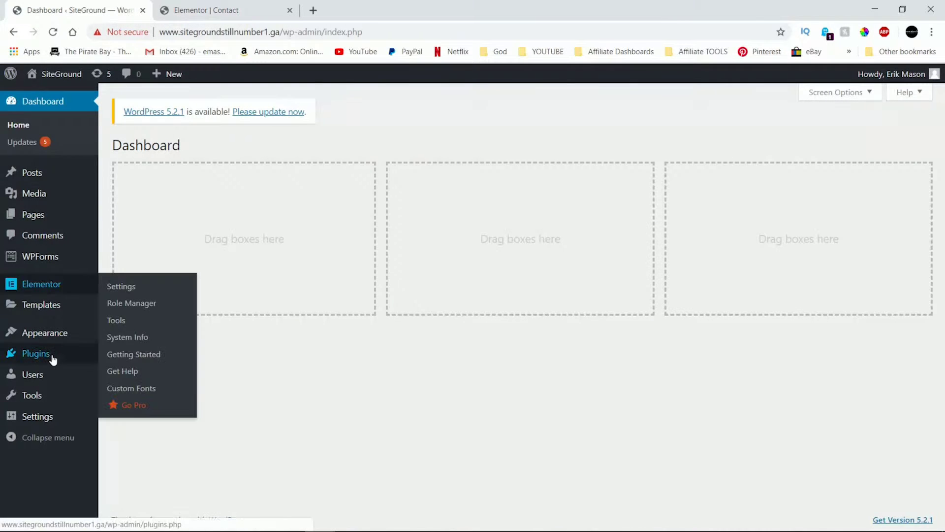
pyautogui.click(182, 370)
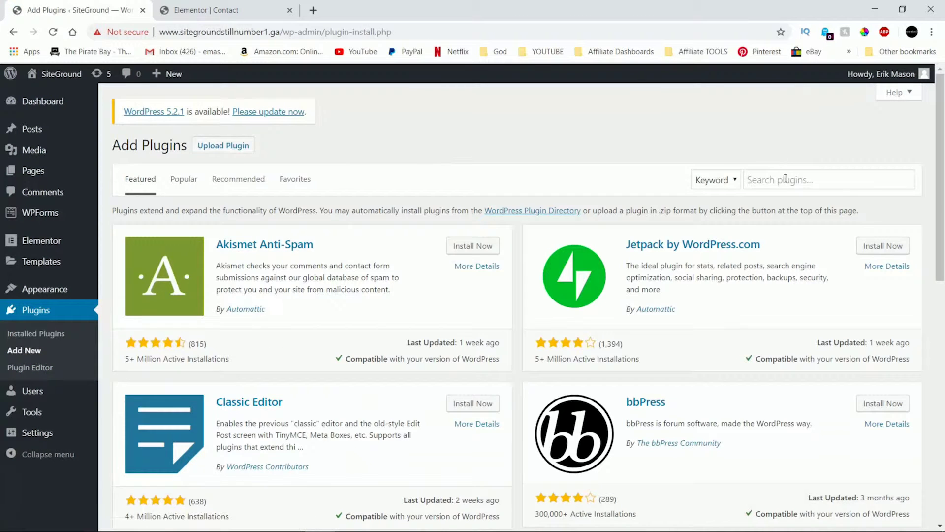
pyautogui.click(785, 180)
pyautogui.write('contact')
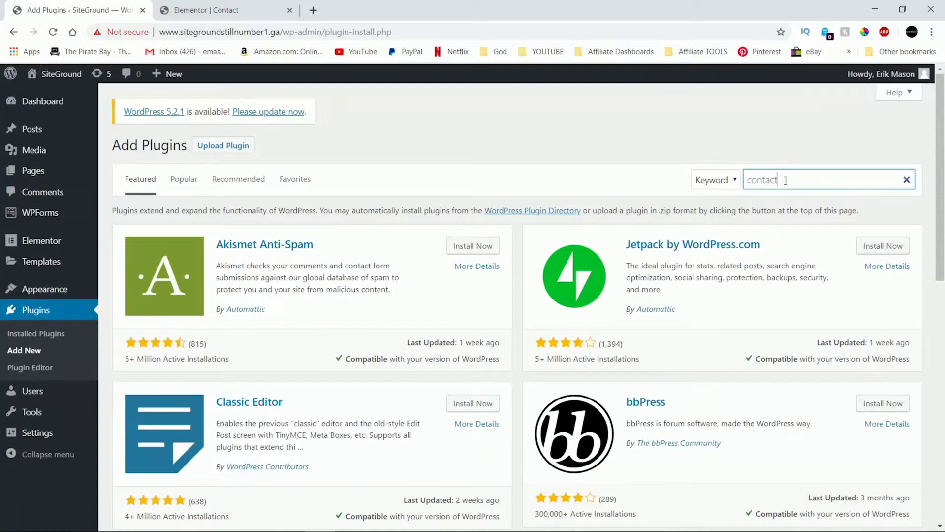
pyautogui.write(' form')
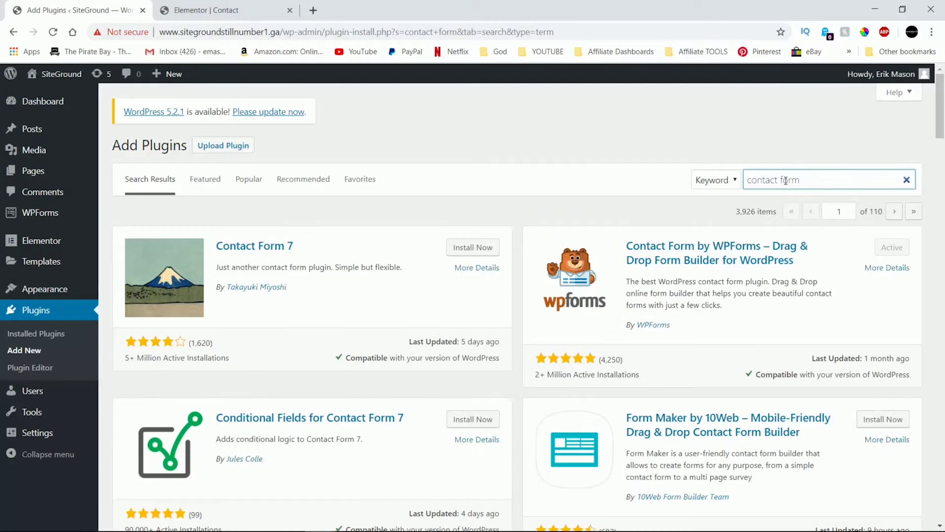
pyautogui.click(451, 250)
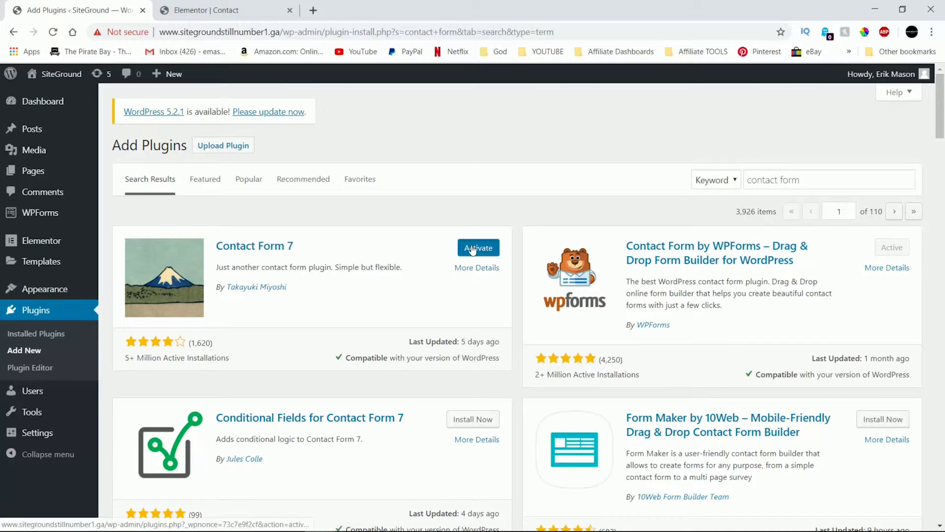
pyautogui.click(473, 249)
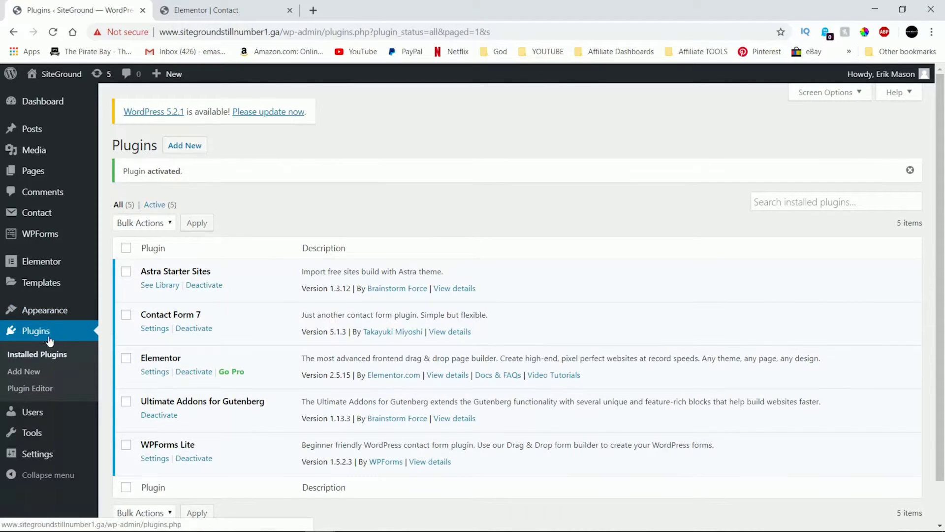
# Copy the Contact form 1 shortcode from the Contact Forms list and return to the page editor.
pyautogui.click(43, 213)
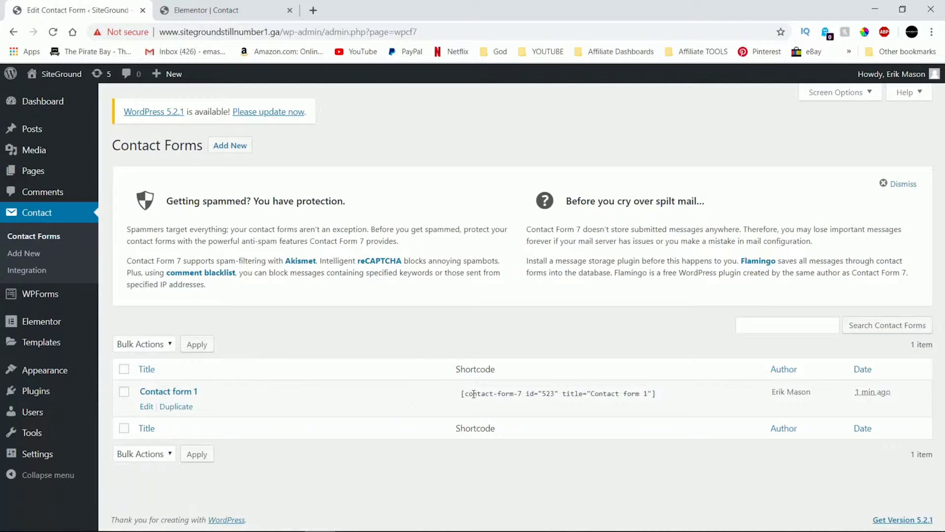
pyautogui.click(473, 394)
pyautogui.rightClick(480, 395)
pyautogui.click(487, 400)
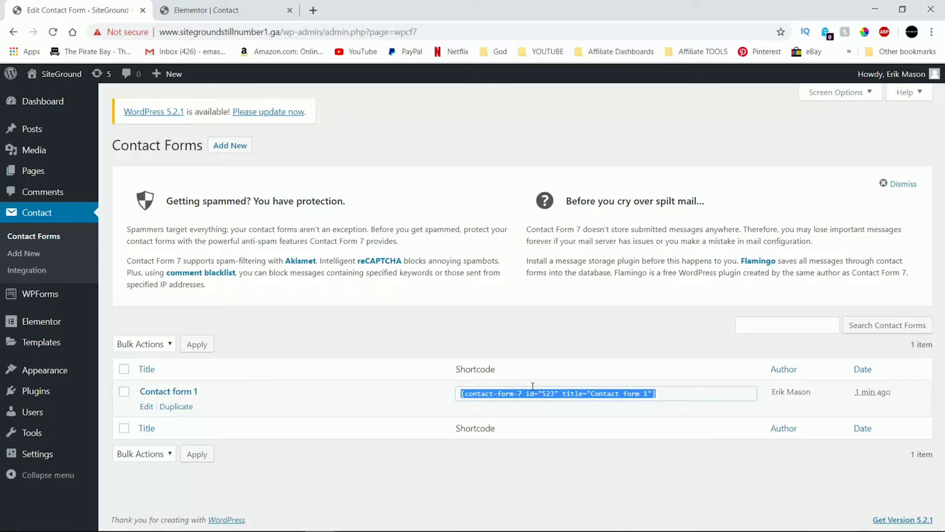
pyautogui.click(223, 13)
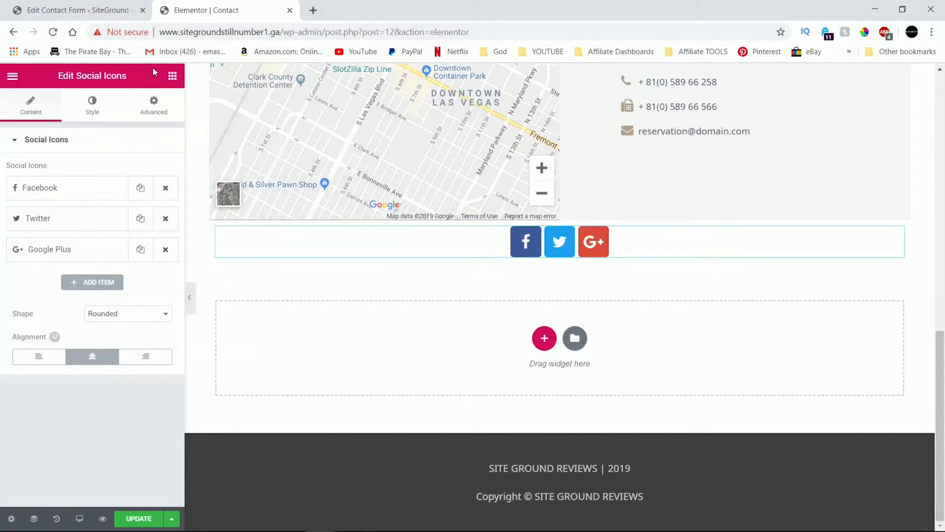
# Drop a Shortcode widget into the empty bottom area and paste in the Contact form 1 shortcode.
pyautogui.click(170, 77)
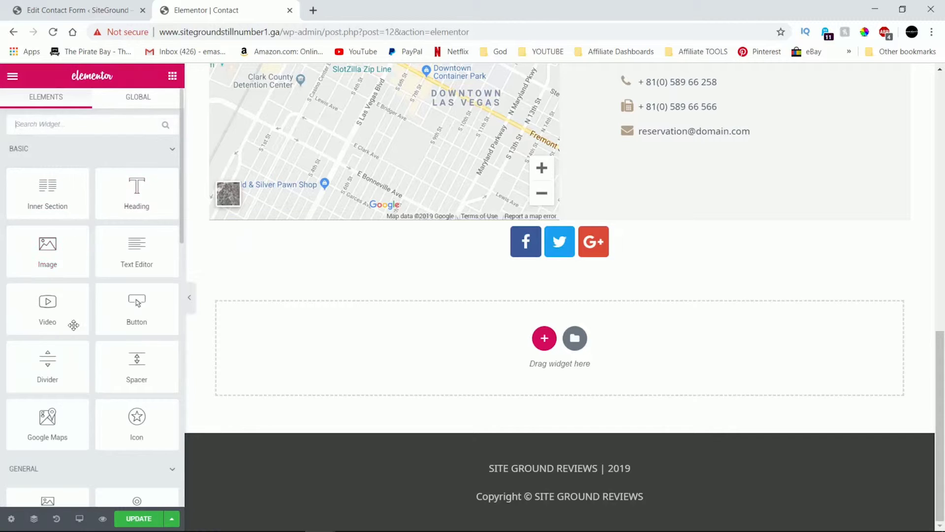
pyautogui.scroll(-10, 78, 344)
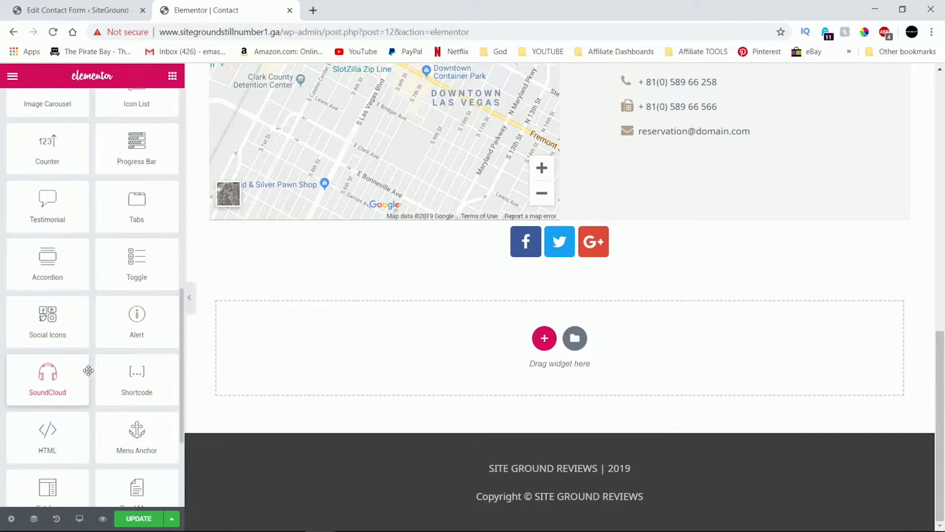
pyautogui.scroll(-3, 88, 370)
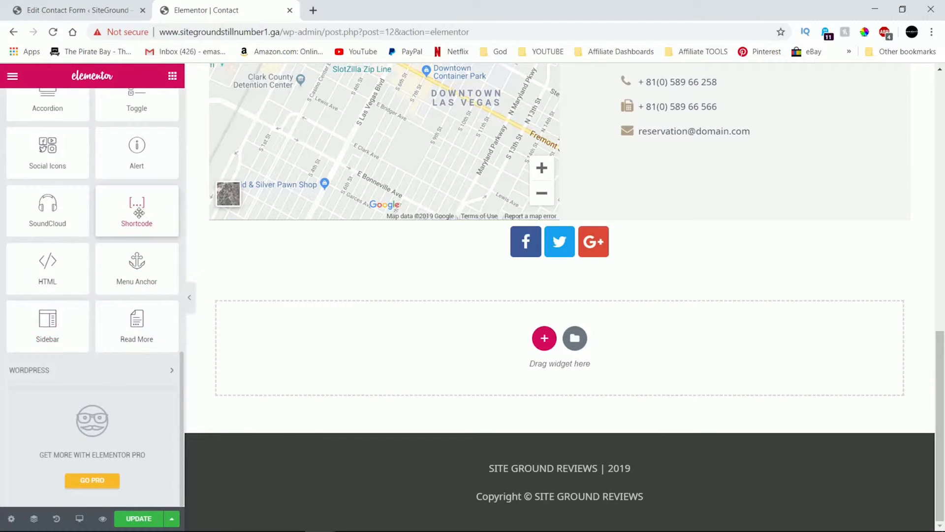
pyautogui.moveTo(139, 212); pyautogui.dragTo(508, 341)
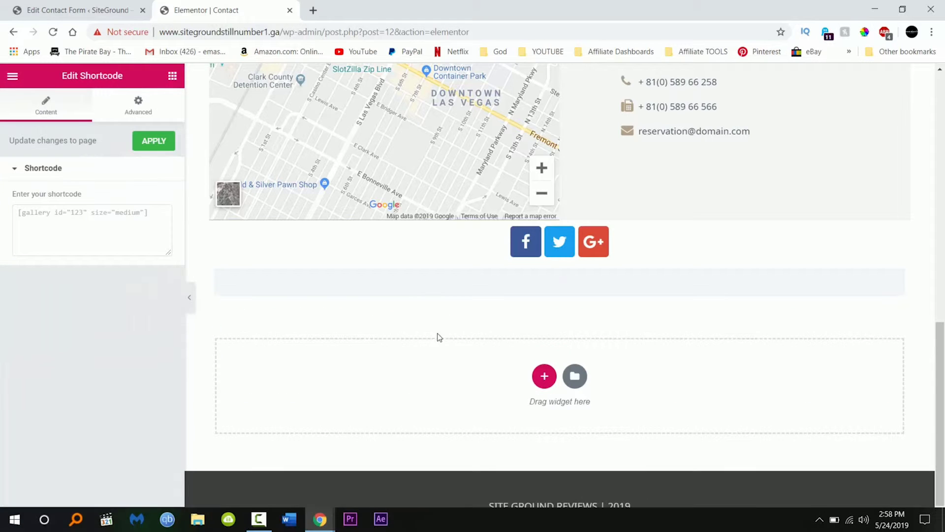
pyautogui.click(102, 214)
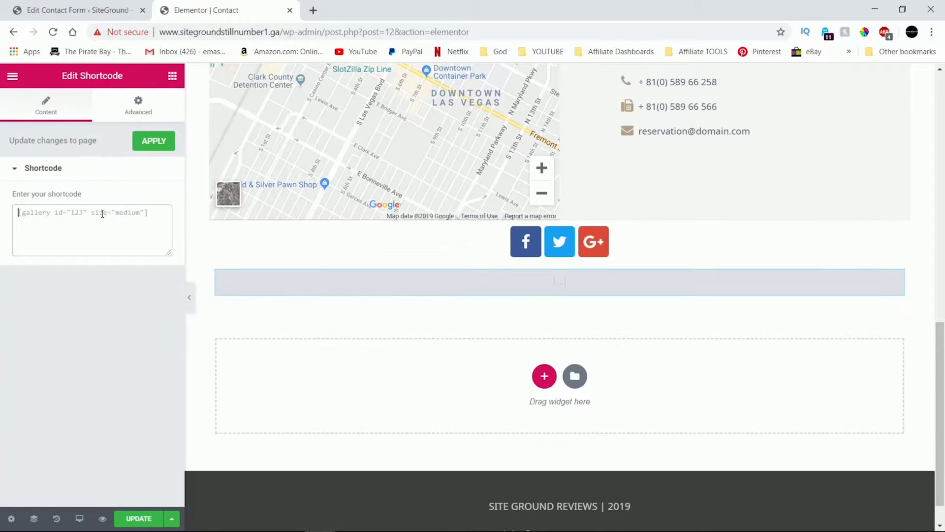
pyautogui.rightClick(103, 214)
pyautogui.click(129, 309)
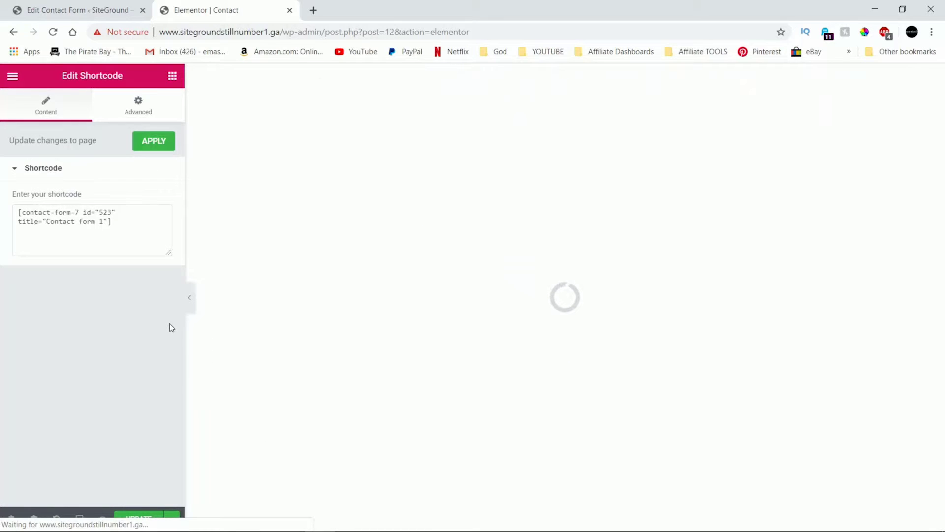
pyautogui.scroll(-1, 521, 347)
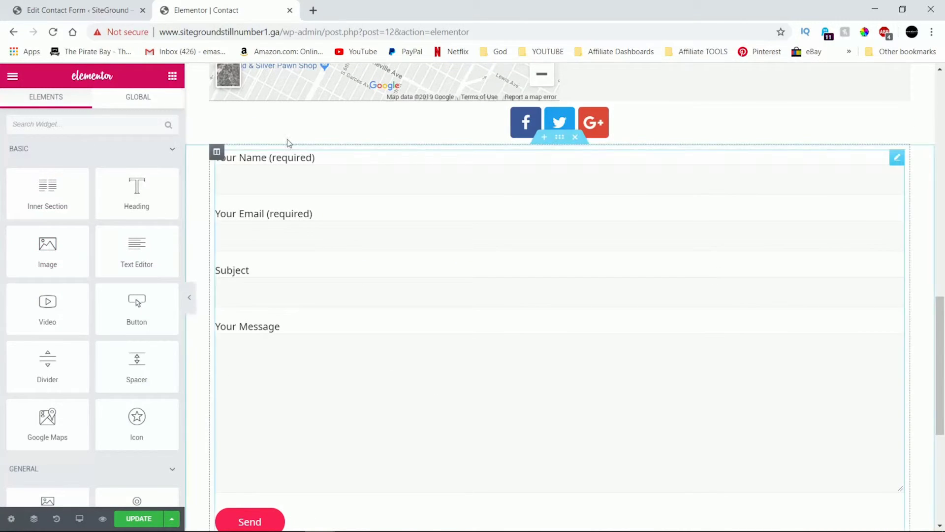
# Set the form section's boxed content width to 500 so the form is centred.
pyautogui.rightClick(206, 174)
pyautogui.click(216, 181)
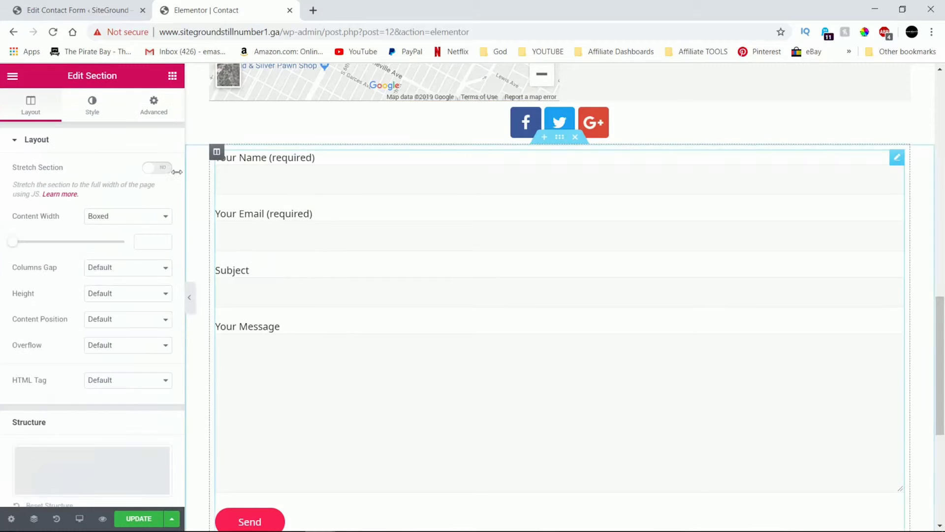
pyautogui.moveTo(15, 242); pyautogui.dragTo(5, 241)
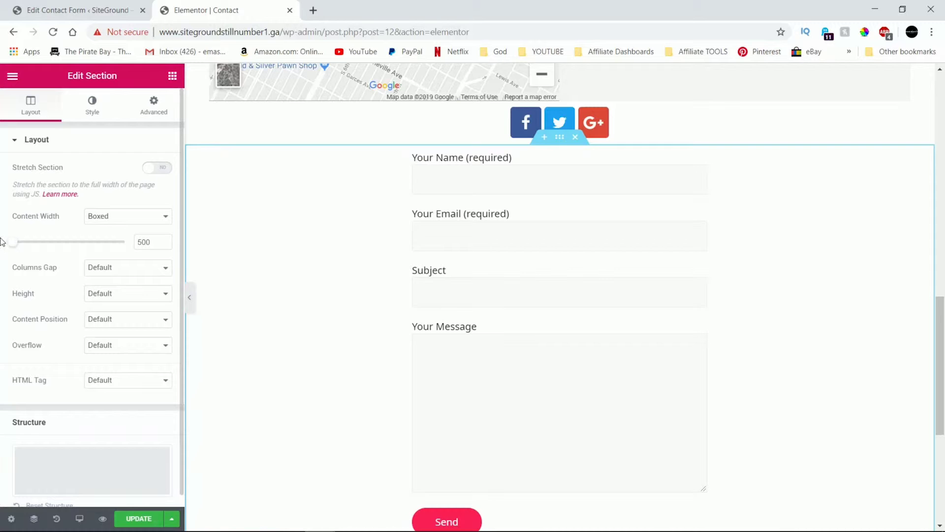
pyautogui.scroll(-5, 301, 276)
pyautogui.scroll(12, 337, 324)
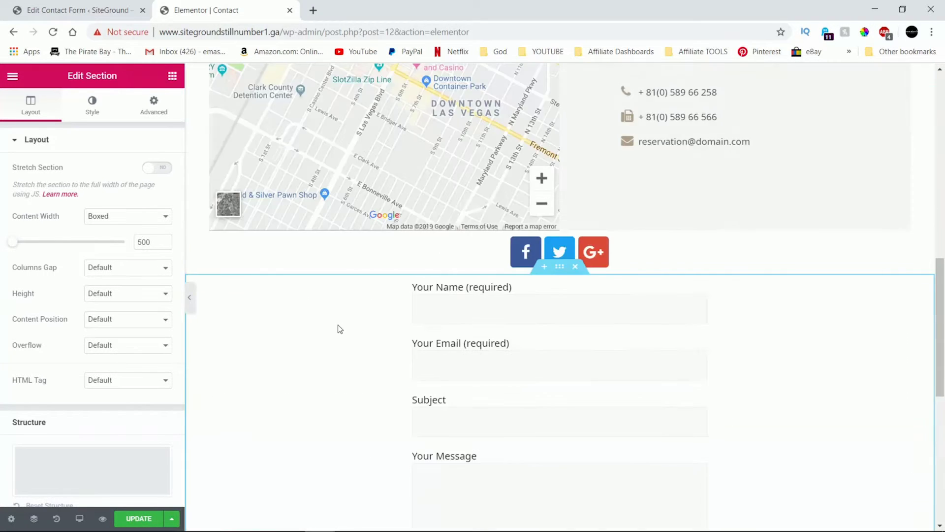
pyautogui.scroll(6, 338, 326)
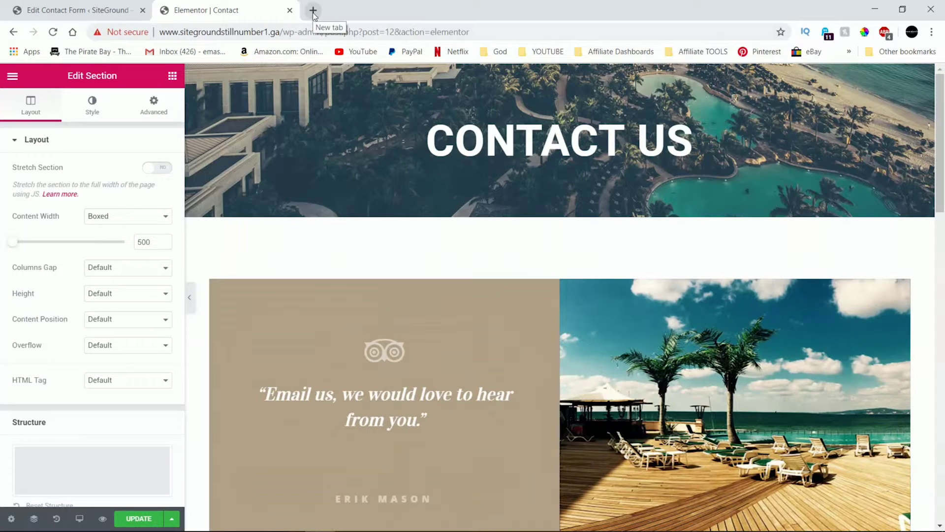
# Visit the live site and scroll through the Contact page's banner, testimonial, map and form.
pyautogui.click(146, 19)
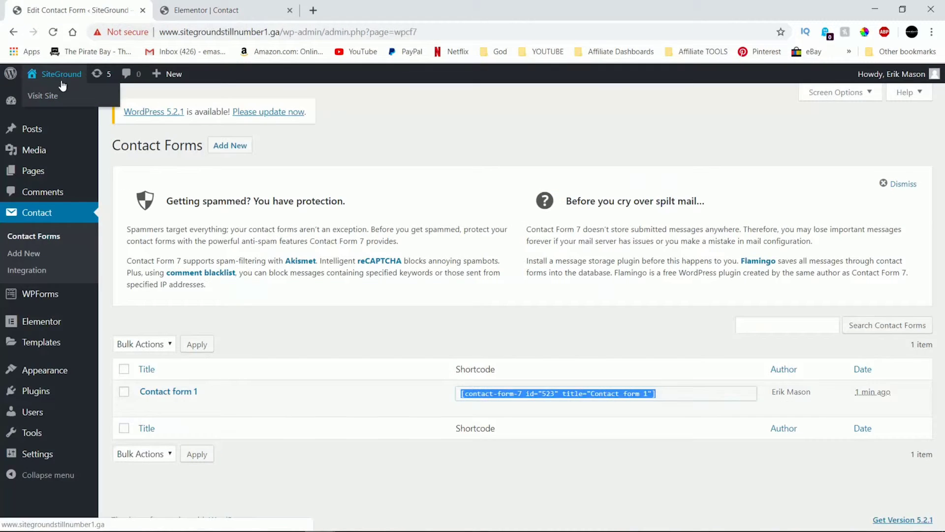
pyautogui.click(48, 100)
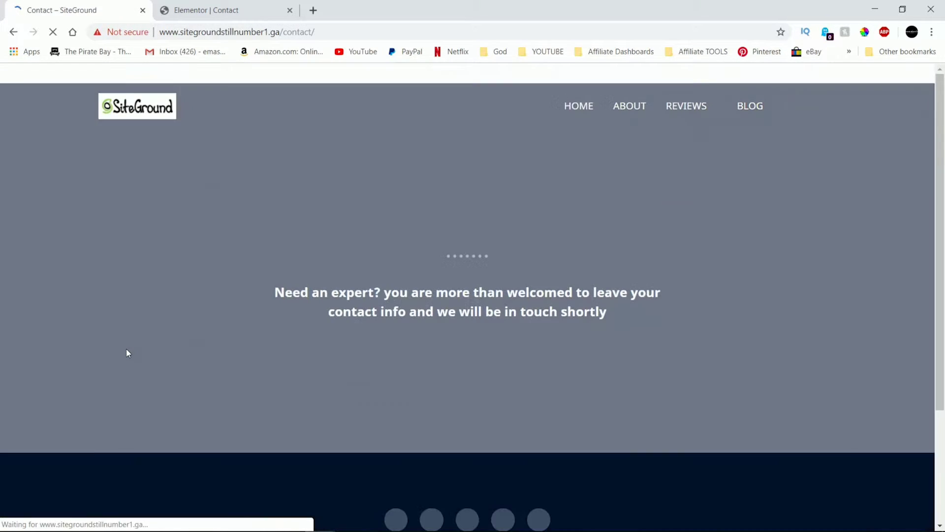
pyautogui.scroll(-3, 131, 344)
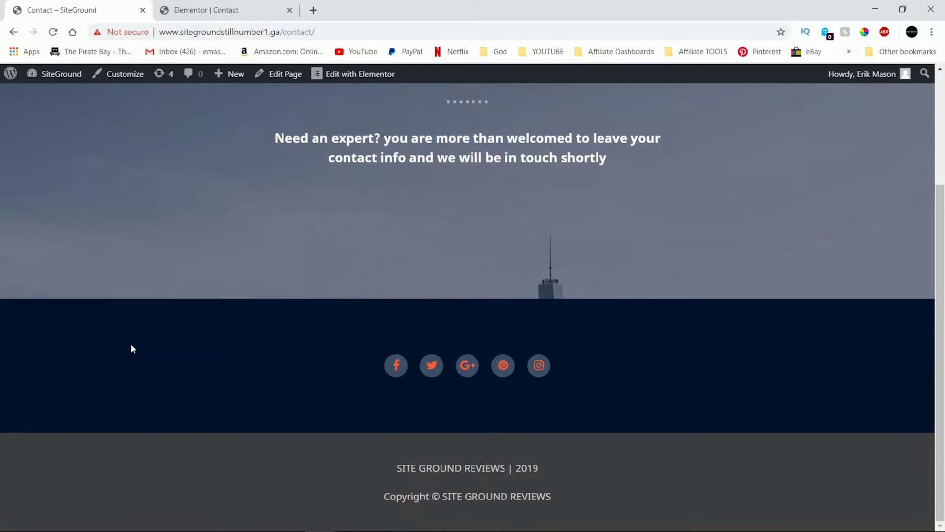
pyautogui.scroll(3, 131, 344)
pyautogui.scroll(-3, 131, 344)
pyautogui.click(197, 9)
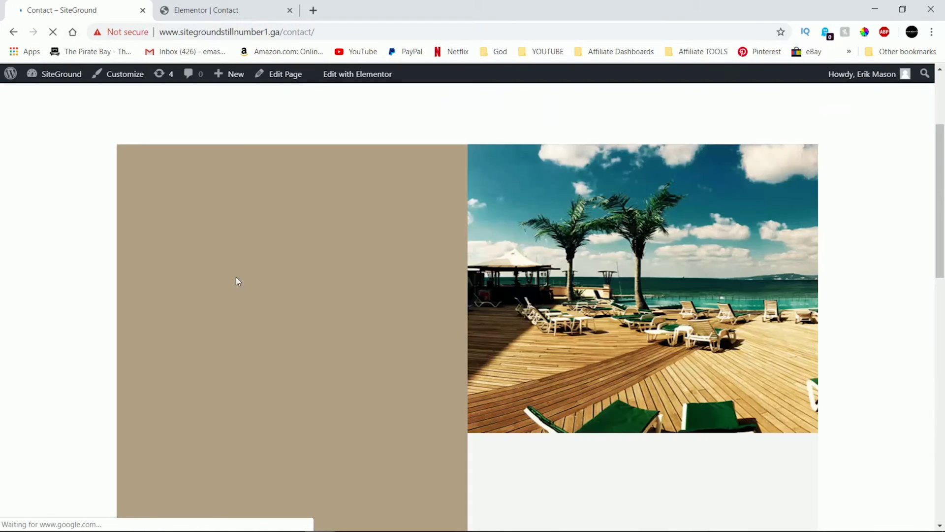
pyautogui.scroll(3, 238, 280)
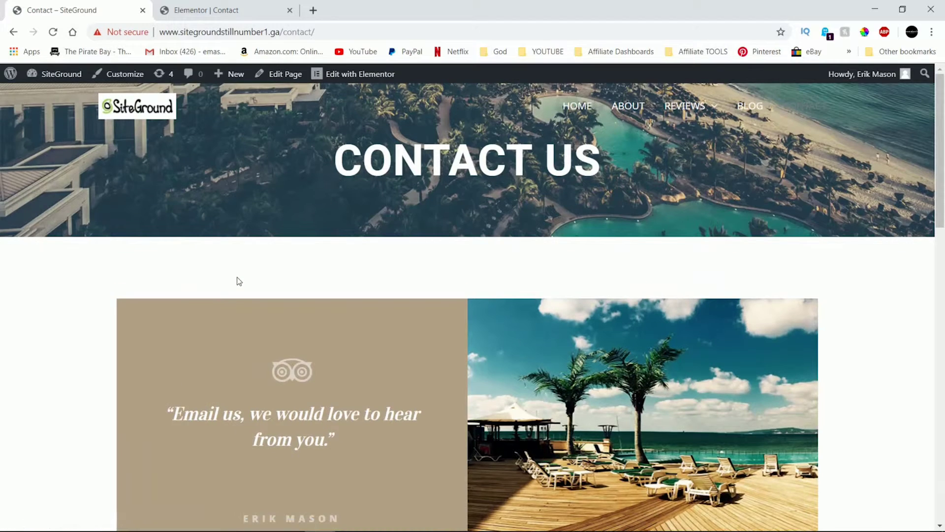
pyautogui.scroll(-15, 240, 281)
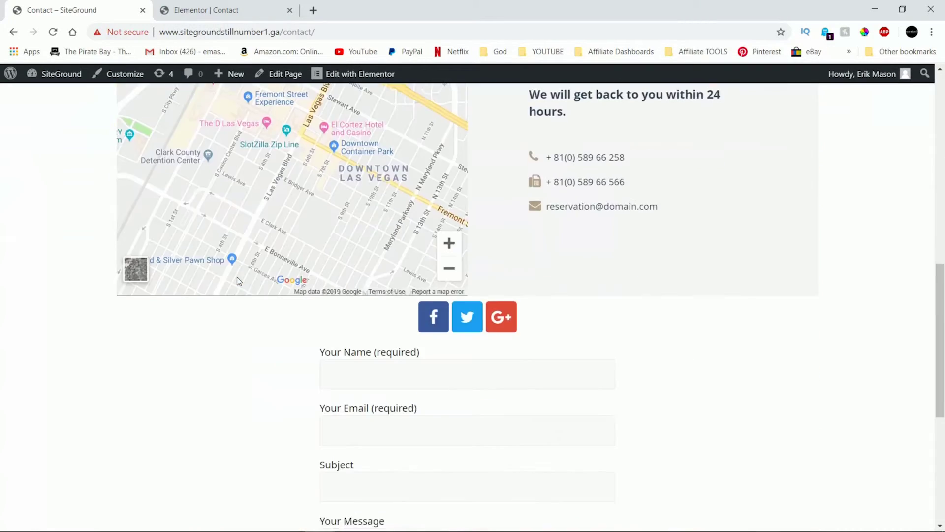
pyautogui.scroll(3, 240, 281)
pyautogui.scroll(15, 239, 281)
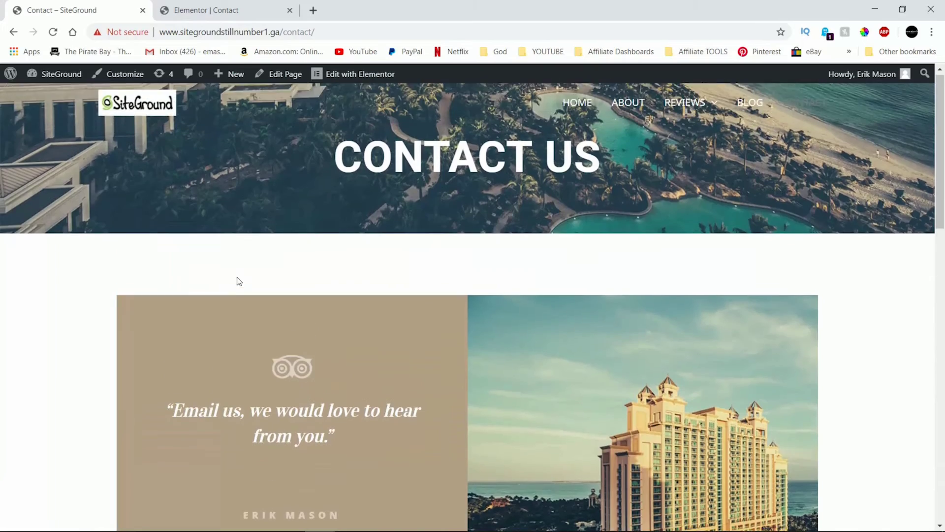
pyautogui.scroll(-18, 239, 281)
pyautogui.scroll(18, 239, 281)
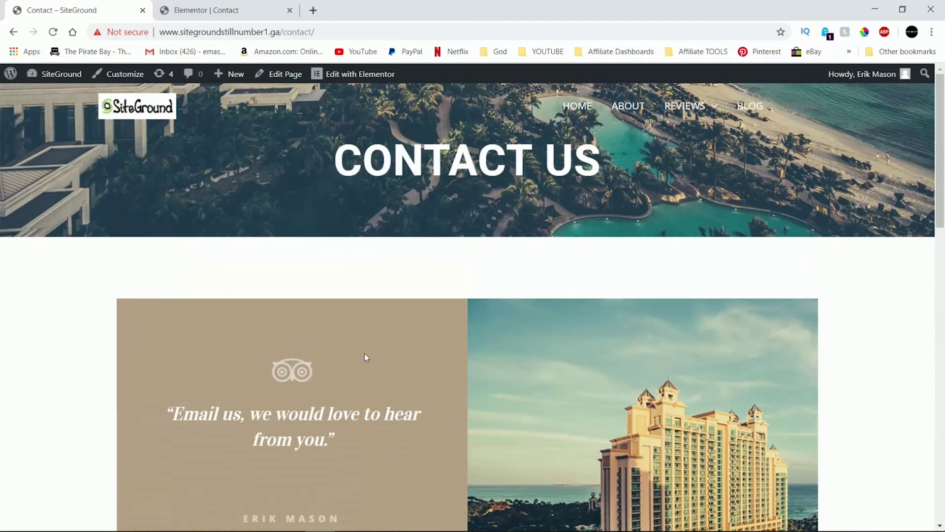
# Drag the social icons section below the contact form section in the Navigator.
pyautogui.click(250, 5)
pyautogui.scroll(-8, 389, 256)
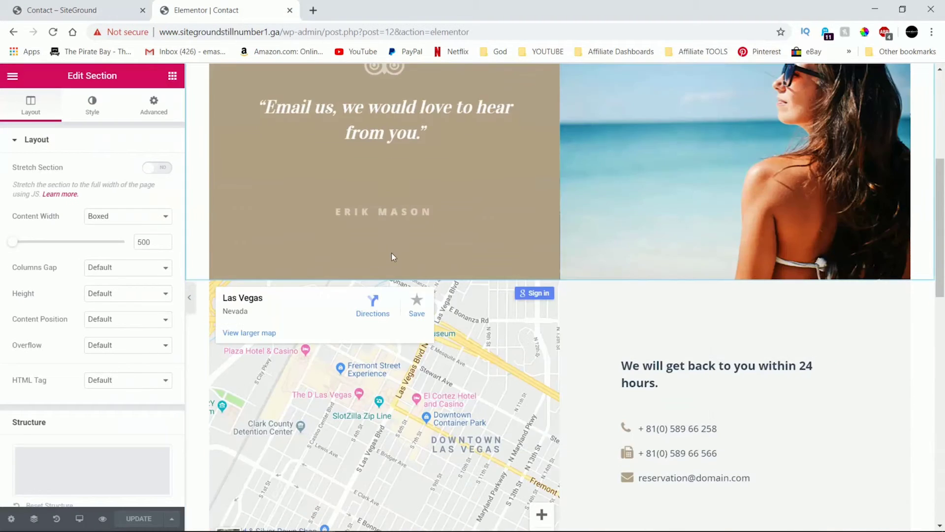
pyautogui.rightClick(763, 438)
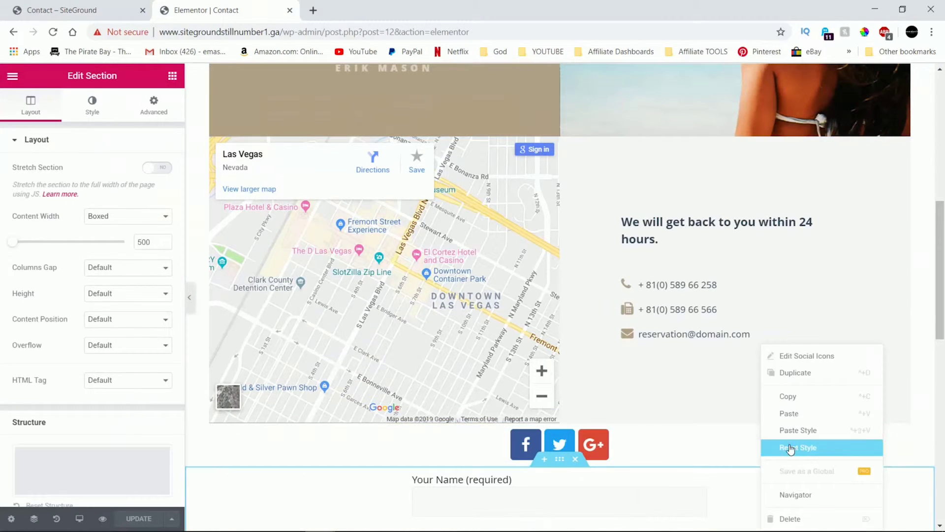
pyautogui.click(793, 495)
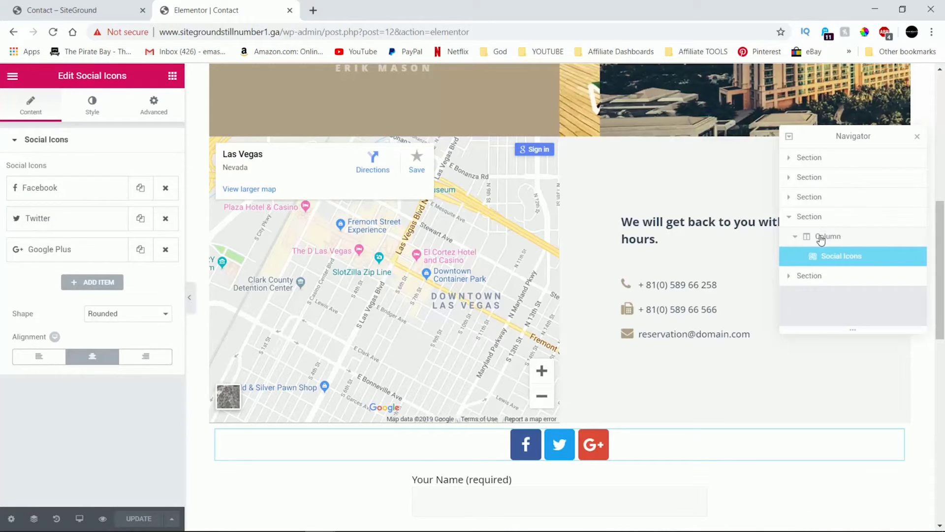
pyautogui.click(820, 237)
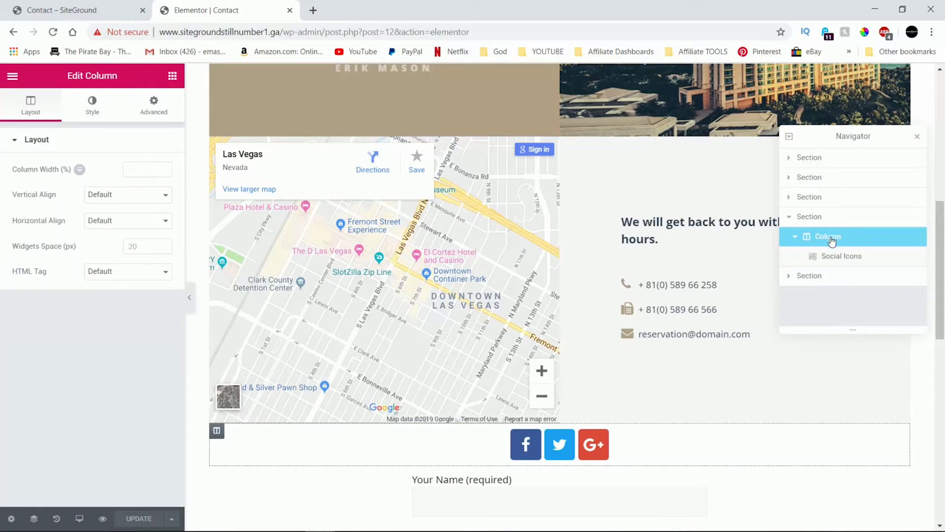
pyautogui.moveTo(829, 237); pyautogui.dragTo(825, 298)
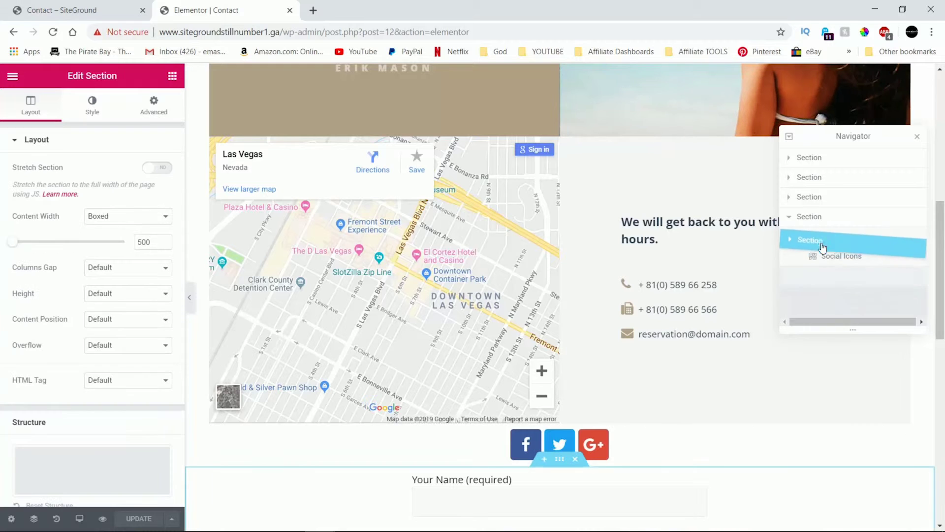
pyautogui.scroll(-10, 619, 331)
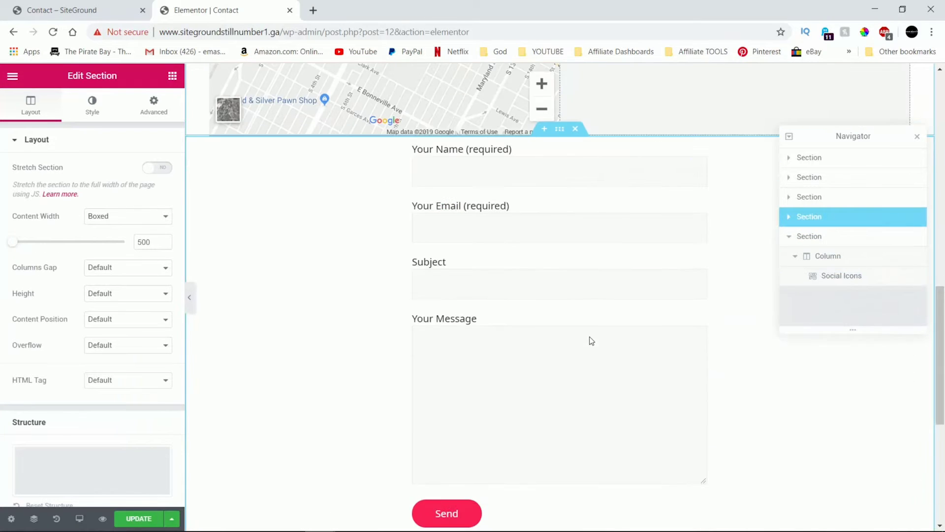
pyautogui.scroll(10, 591, 340)
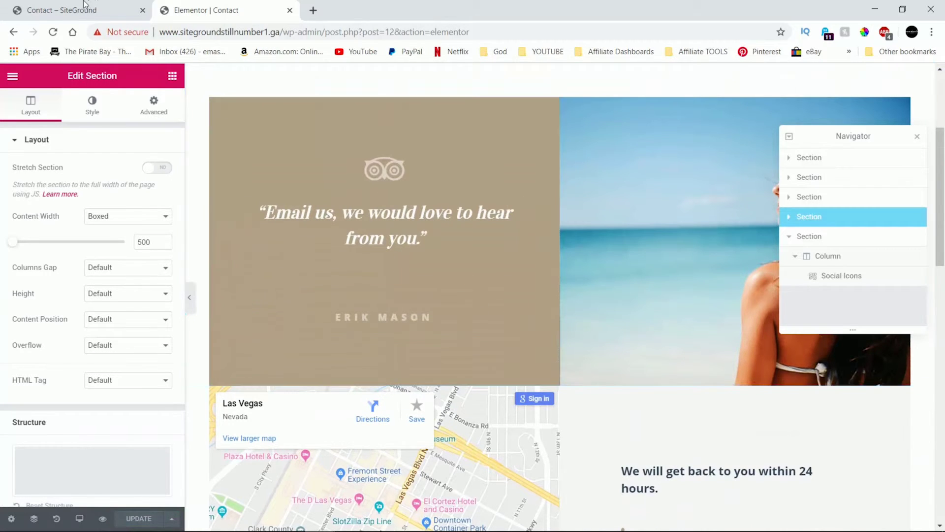
# Reload the live Contact page to confirm the form sits below the map, then return to Elementor.
pyautogui.click(64, 10)
pyautogui.scroll(-10, 486, 264)
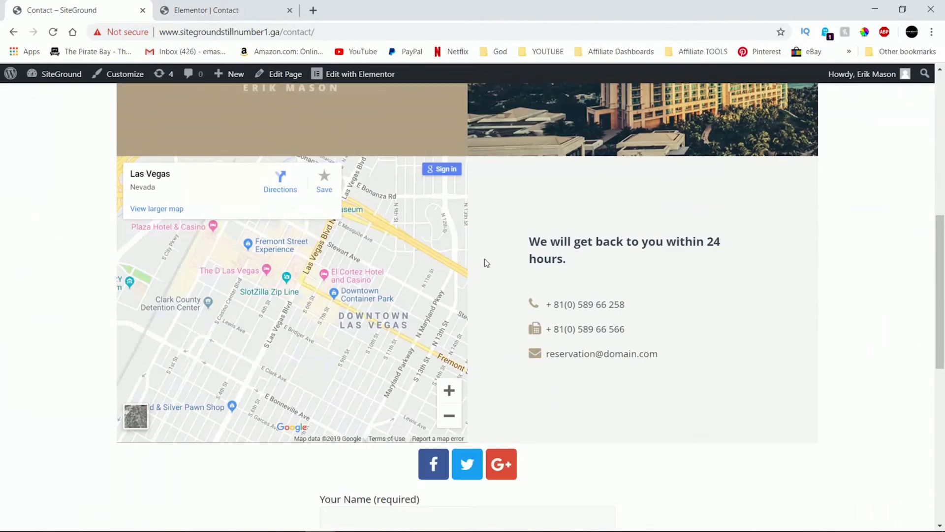
pyautogui.scroll(-7, 486, 258)
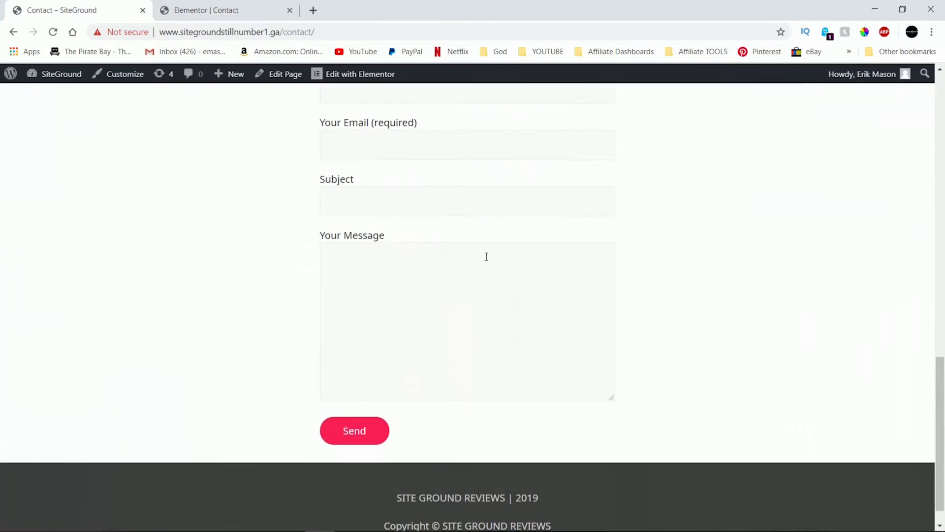
pyautogui.scroll(5, 426, 245)
pyautogui.click(52, 32)
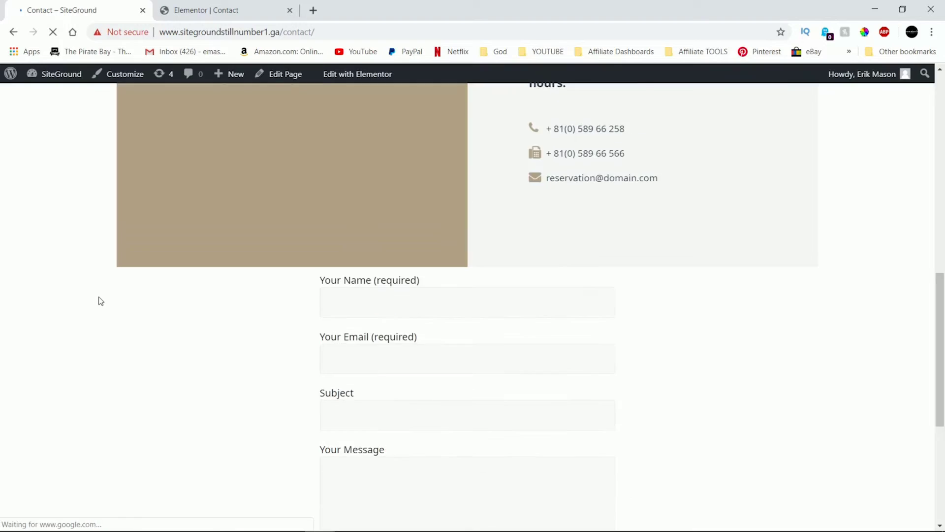
pyautogui.scroll(-10, 99, 303)
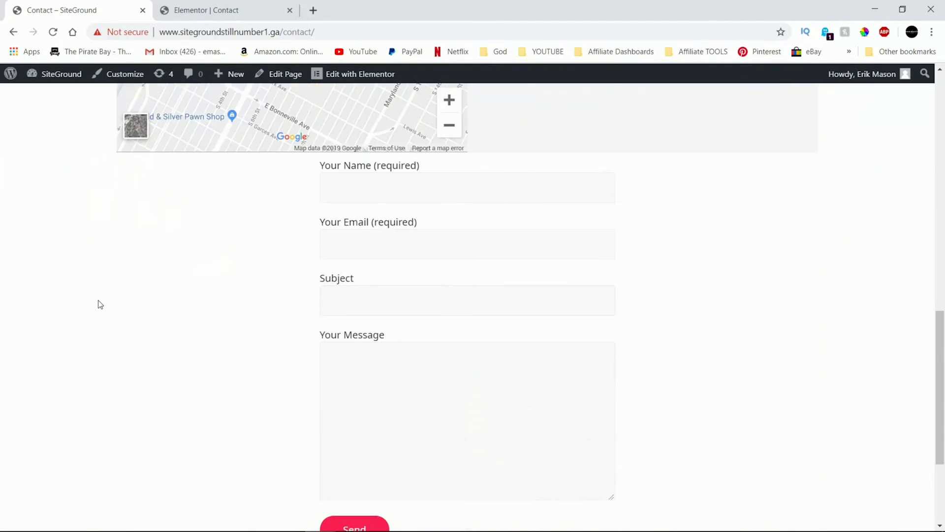
pyautogui.scroll(16, 98, 303)
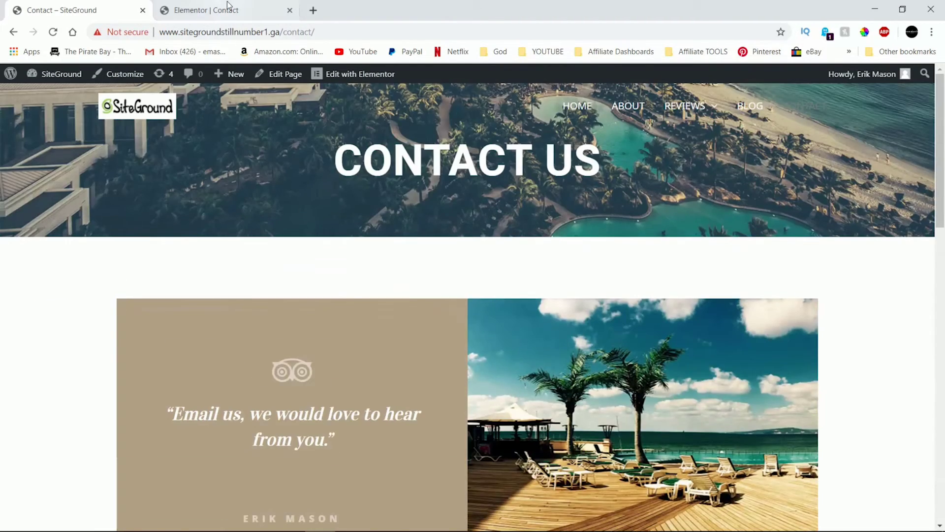
pyautogui.click(226, 1)
pyautogui.scroll(3, 540, 271)
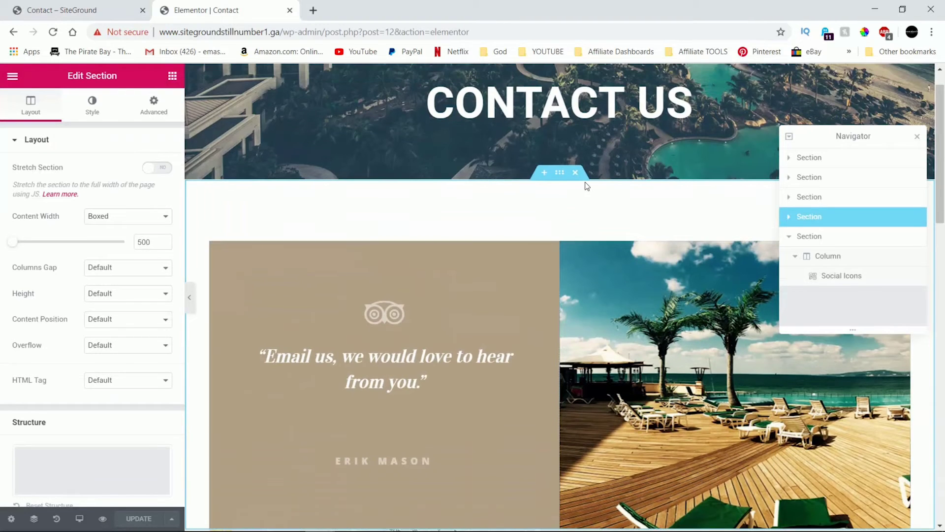
# Delete the section holding the quote and hotel image.
pyautogui.click(575, 173)
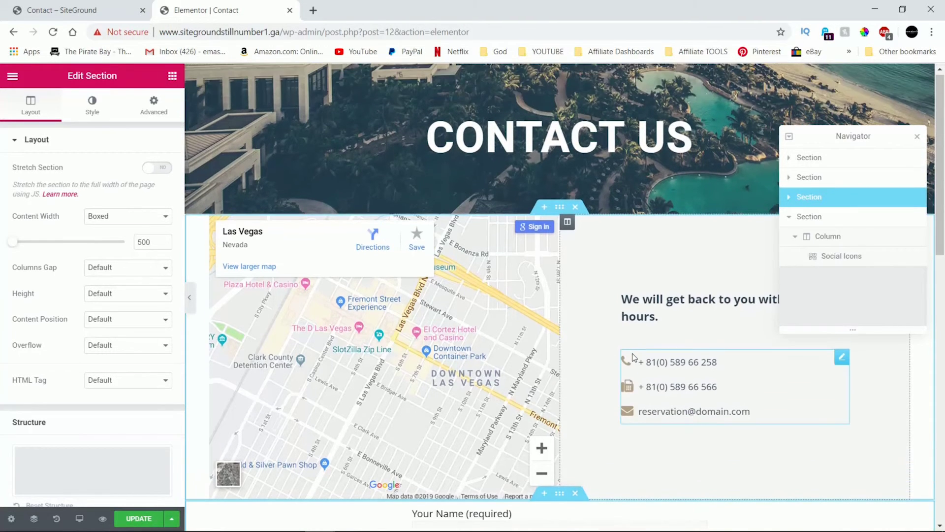
pyautogui.scroll(-13, 635, 358)
pyautogui.scroll(13, 634, 358)
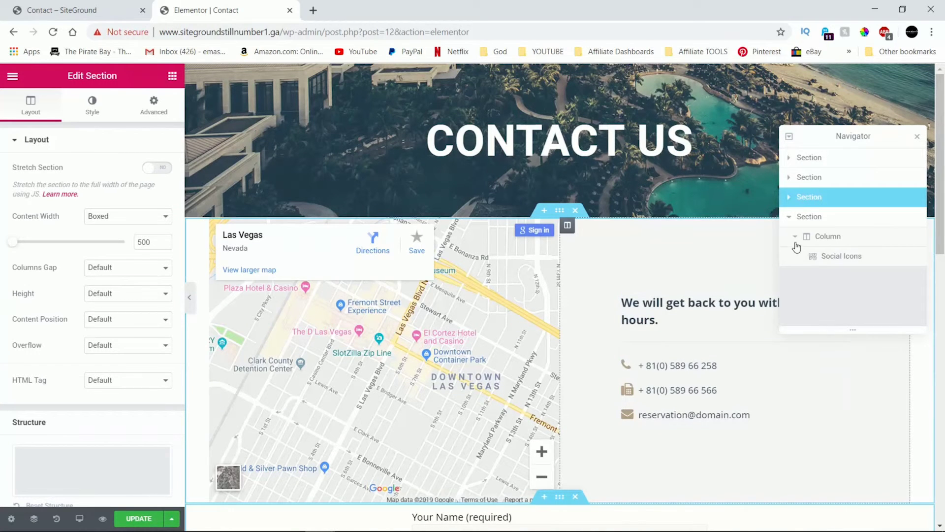
# Reposition the Las Vegas map section below the contact form and above the social icons.
pyautogui.moveTo(816, 201); pyautogui.dragTo(823, 259)
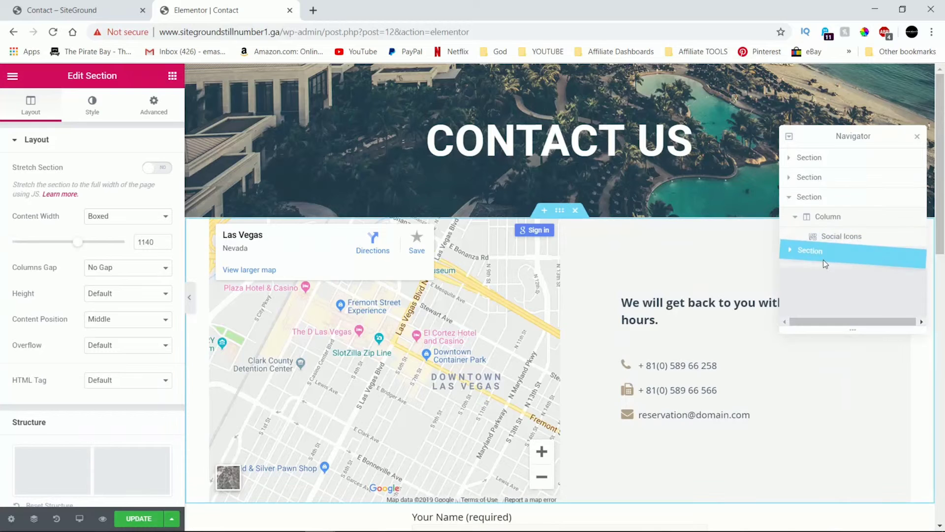
pyautogui.scroll(-12, 695, 275)
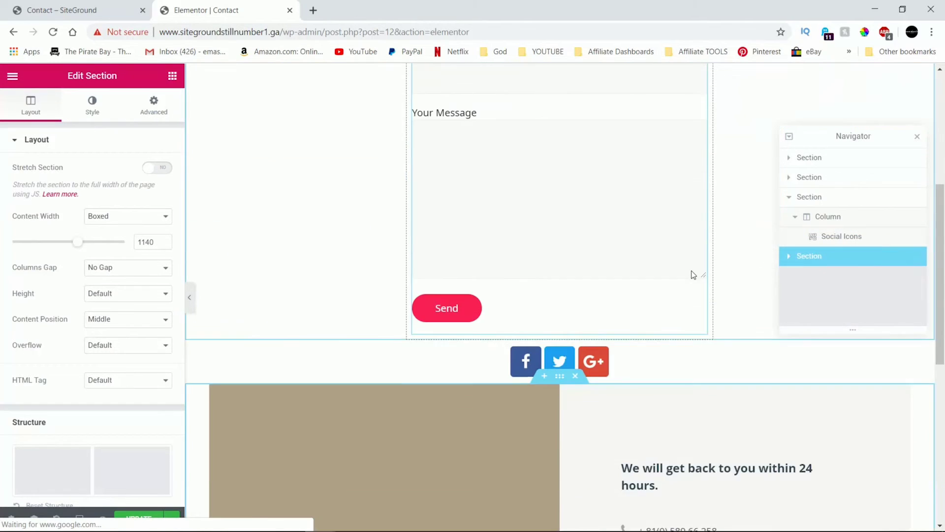
pyautogui.scroll(9, 693, 275)
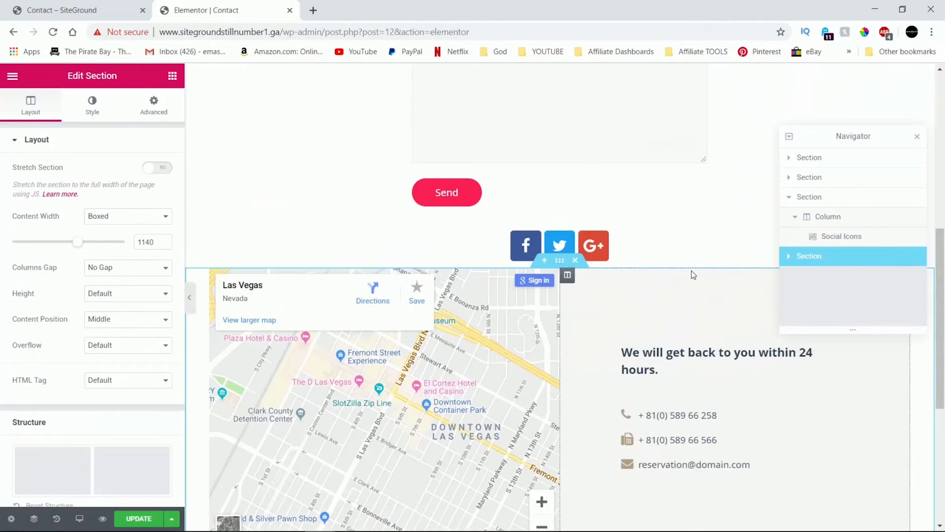
pyautogui.click(812, 224)
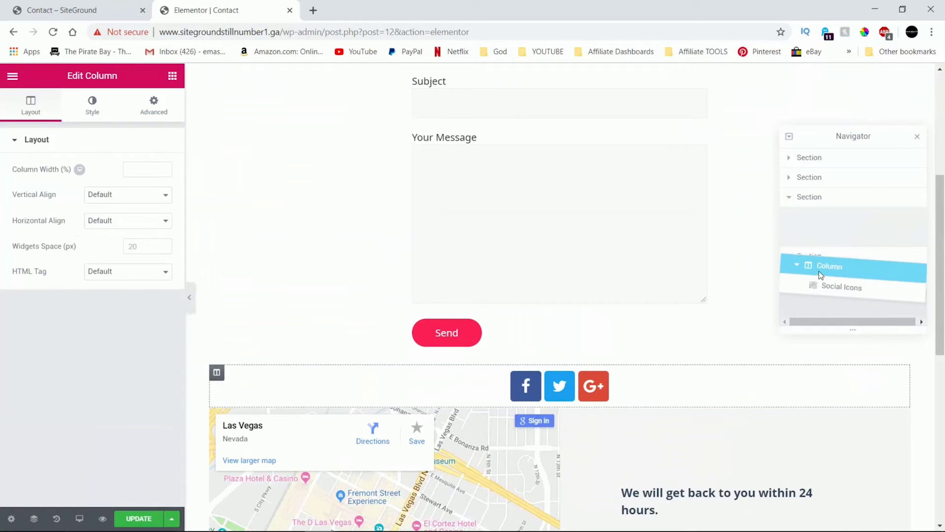
pyautogui.moveTo(819, 253); pyautogui.dragTo(822, 203)
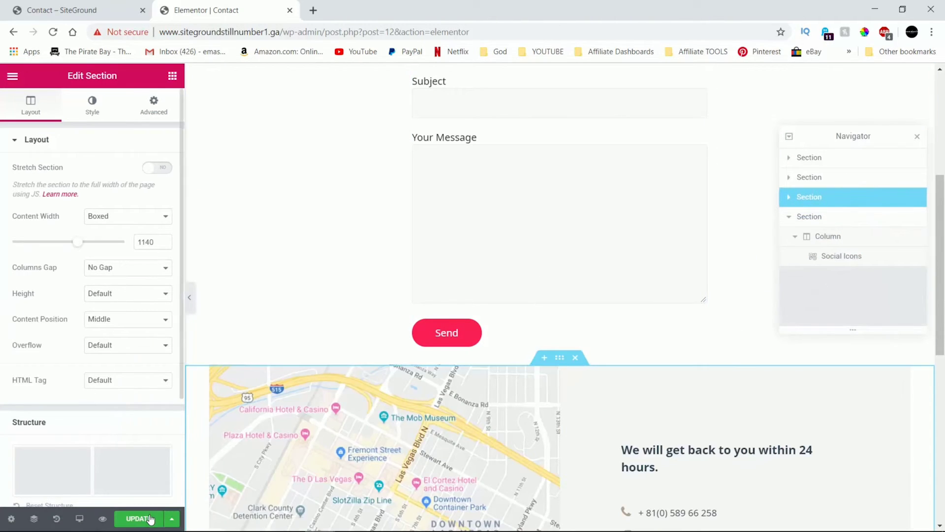
pyautogui.scroll(-5, 550, 237)
pyautogui.scroll(15, 550, 237)
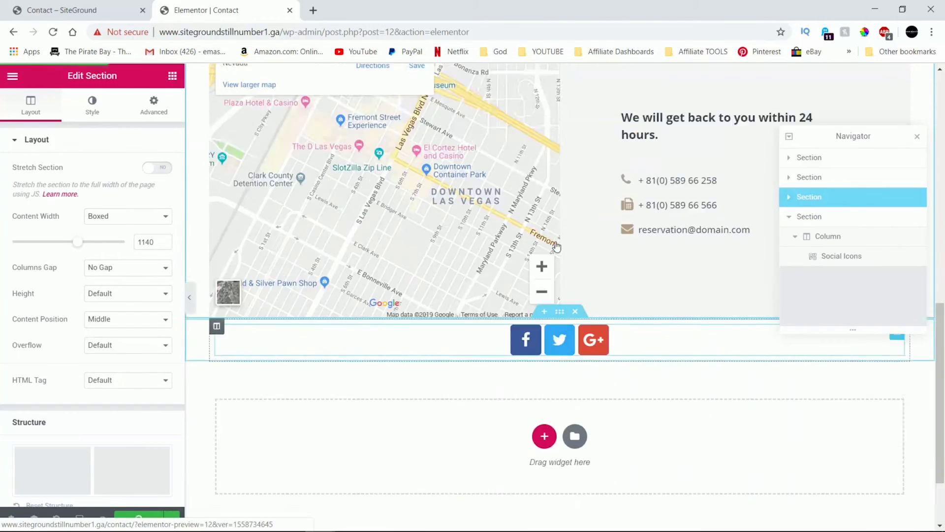
pyautogui.click(66, 9)
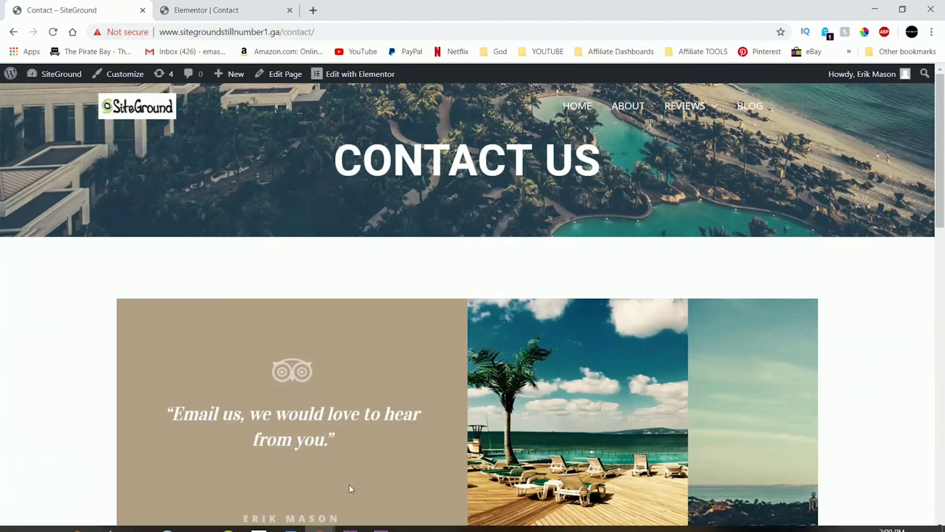
# Reload the live Contact page and scroll through the form, map and social icons.
pyautogui.click(53, 32)
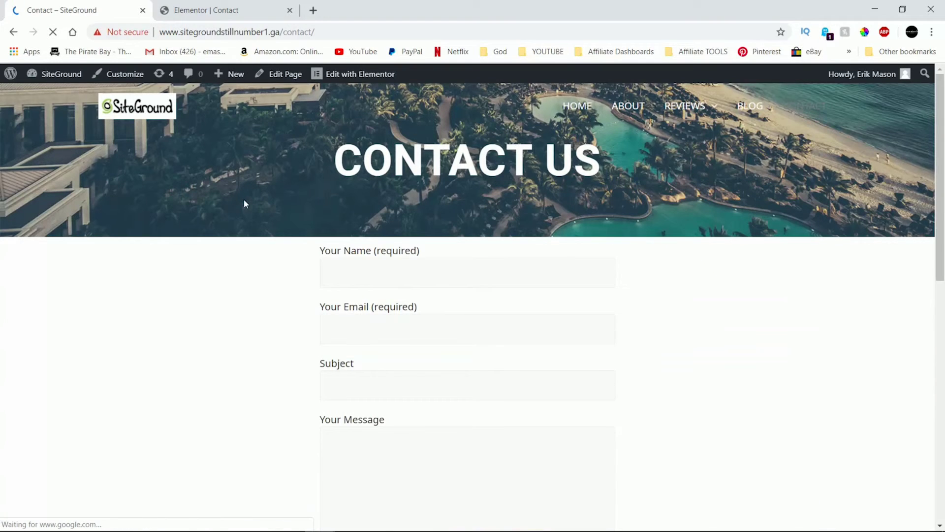
pyautogui.scroll(-3, 243, 199)
pyautogui.scroll(-6, 245, 204)
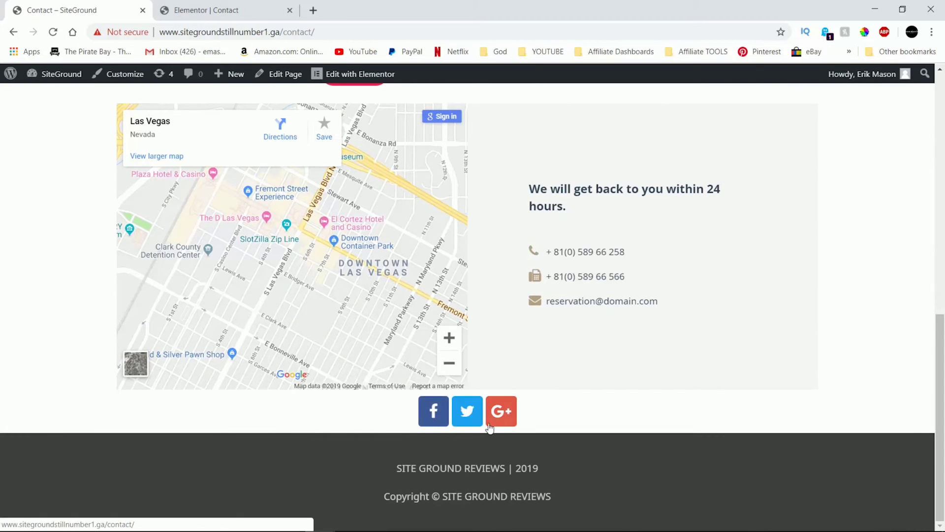
pyautogui.scroll(10, 456, 419)
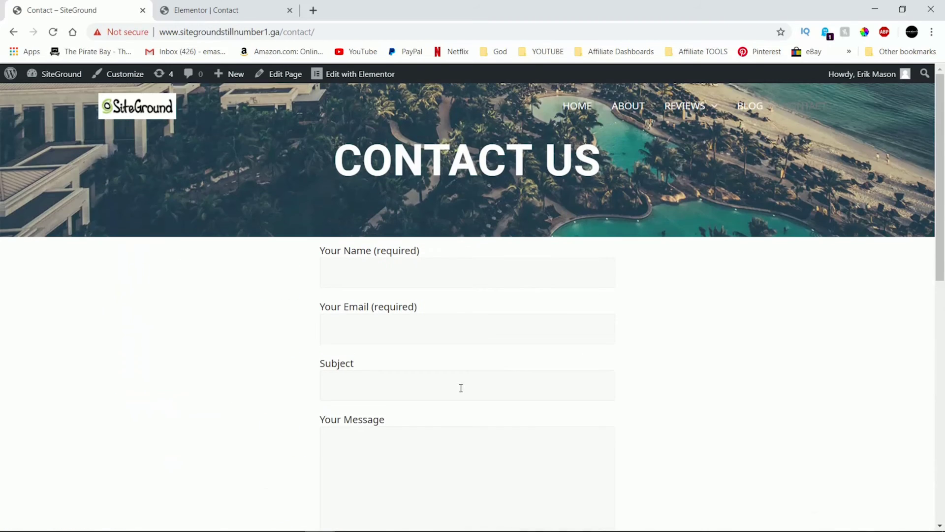
# Try the form's Name and Email fields, then switch back to the Elementor editor.
pyautogui.click(369, 276)
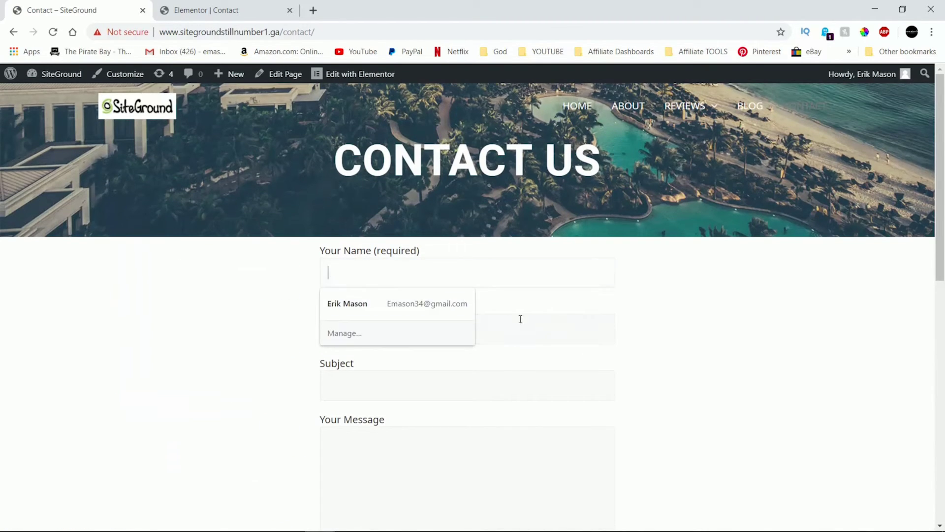
pyautogui.click(681, 291)
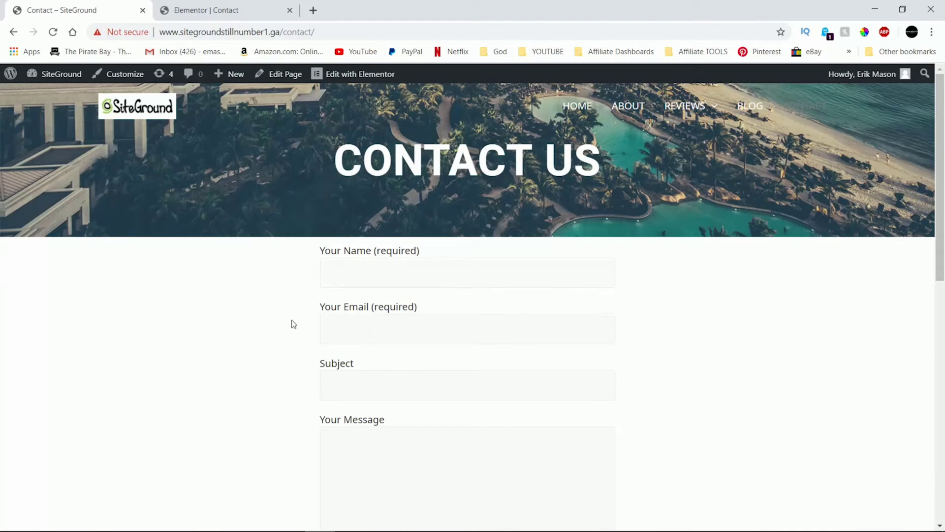
pyautogui.click(686, 344)
pyautogui.scroll(-5, 469, 442)
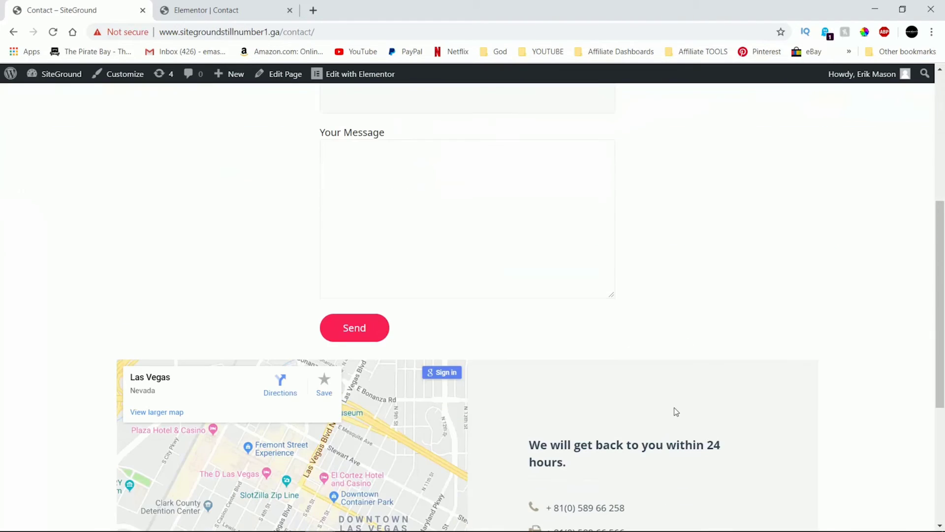
pyautogui.scroll(-5, 756, 277)
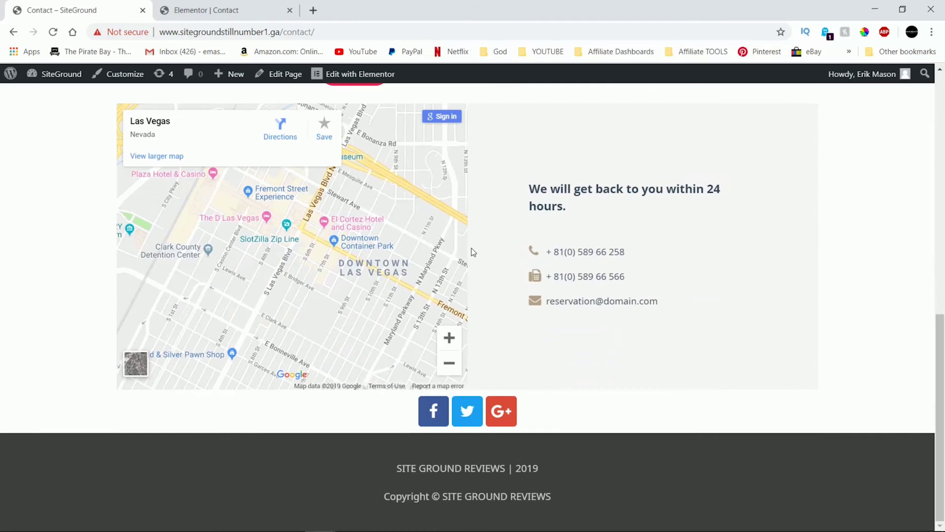
pyautogui.scroll(3, 473, 252)
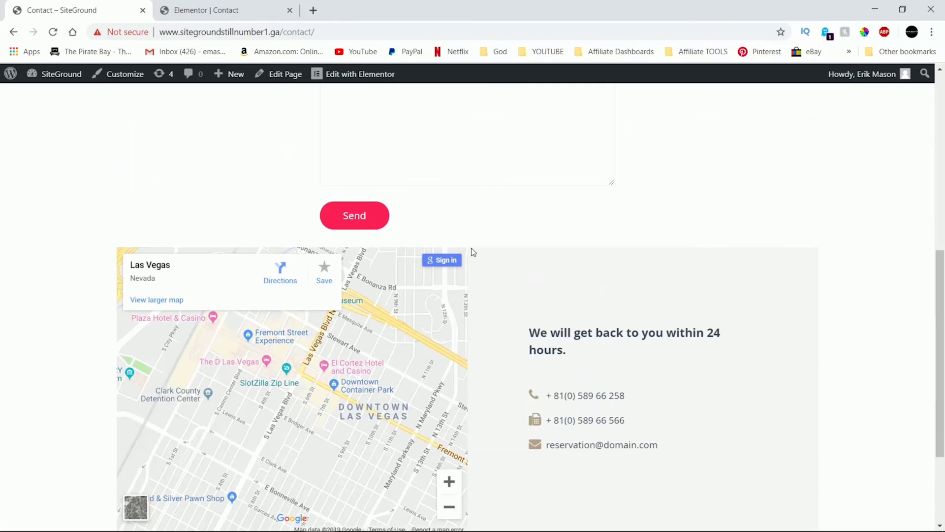
pyautogui.scroll(8, 473, 253)
pyautogui.hotkey('ctrl', 'Tab')
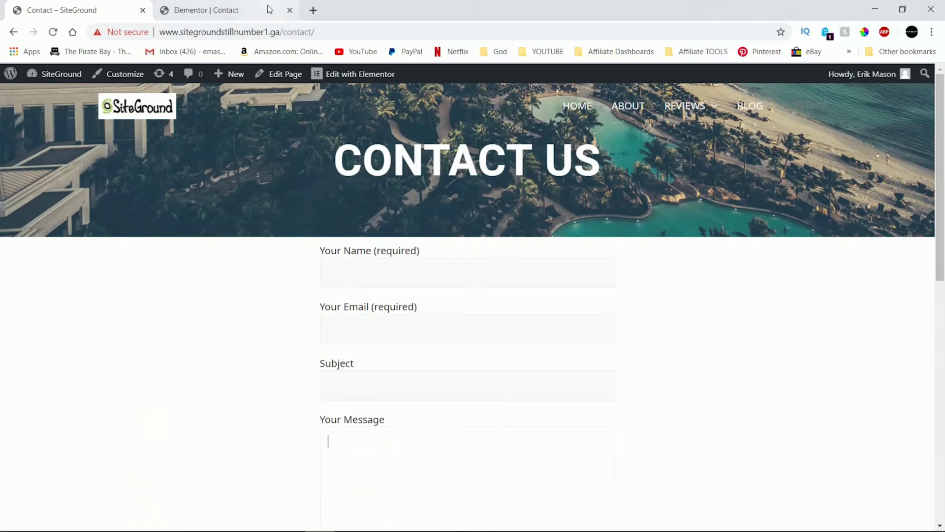
pyautogui.scroll(-6, 558, 294)
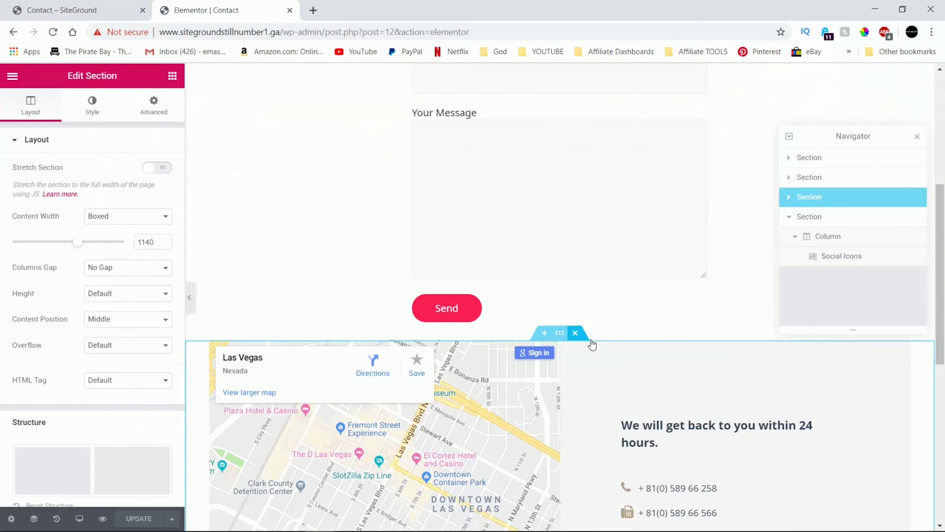
# Remove the Las Vegas map section, leaving social icons beneath the form, and reopen the live page.
pyautogui.click(576, 332)
pyautogui.scroll(5, 660, 361)
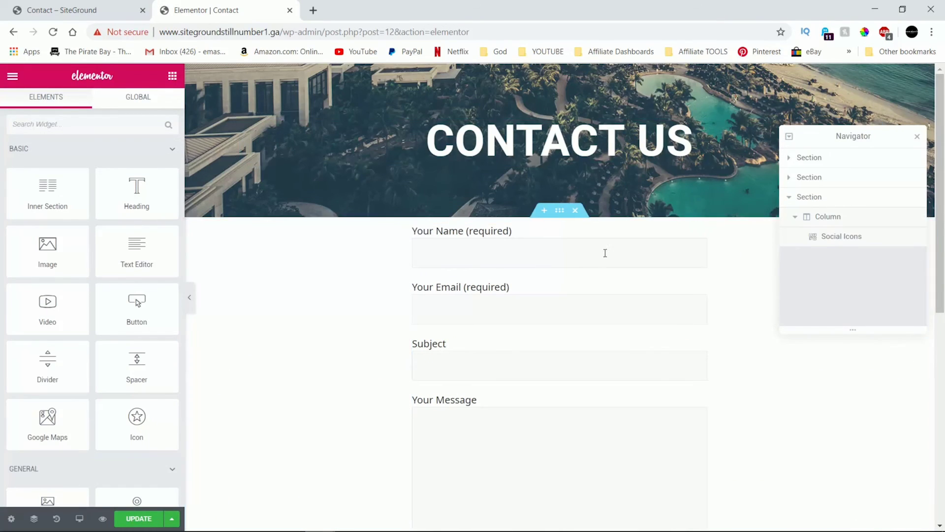
pyautogui.scroll(-7, 561, 291)
pyautogui.scroll(5, 578, 300)
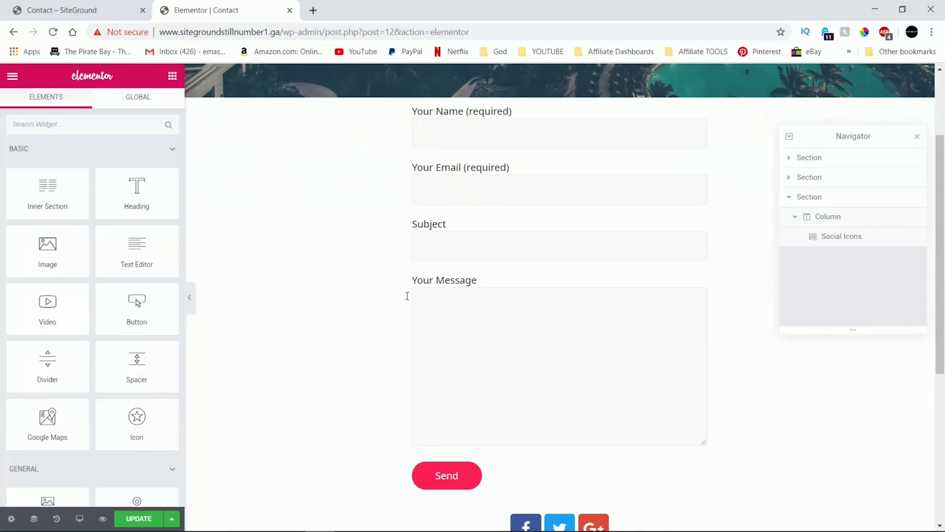
pyautogui.click(65, 4)
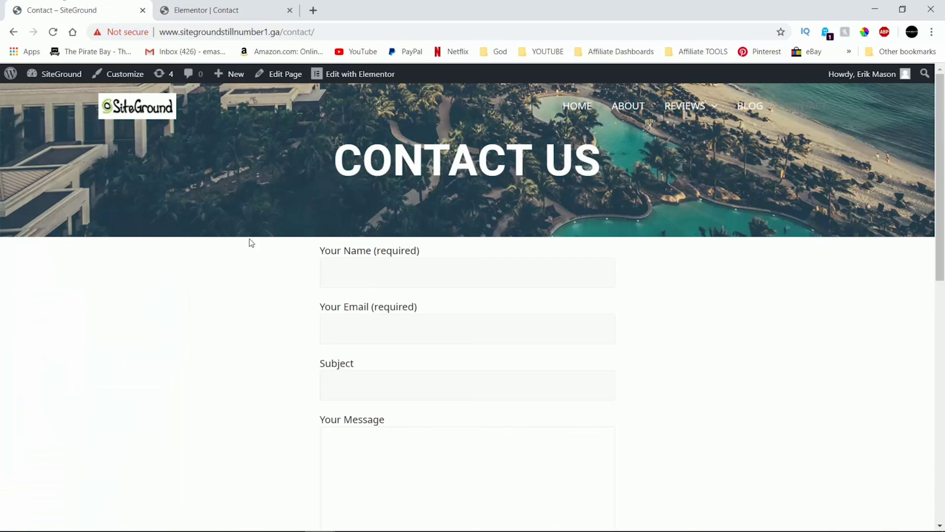